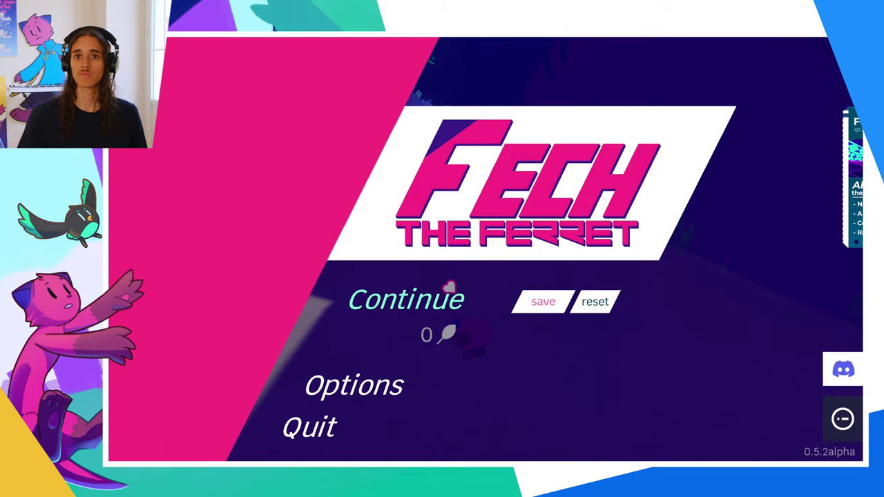
{"action": "key", "text": "Return"}
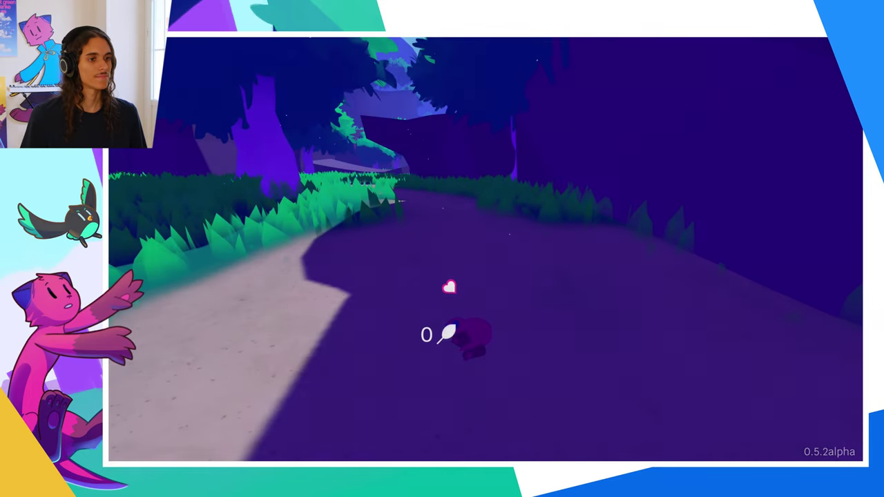
{"action": "key", "text": "a"}
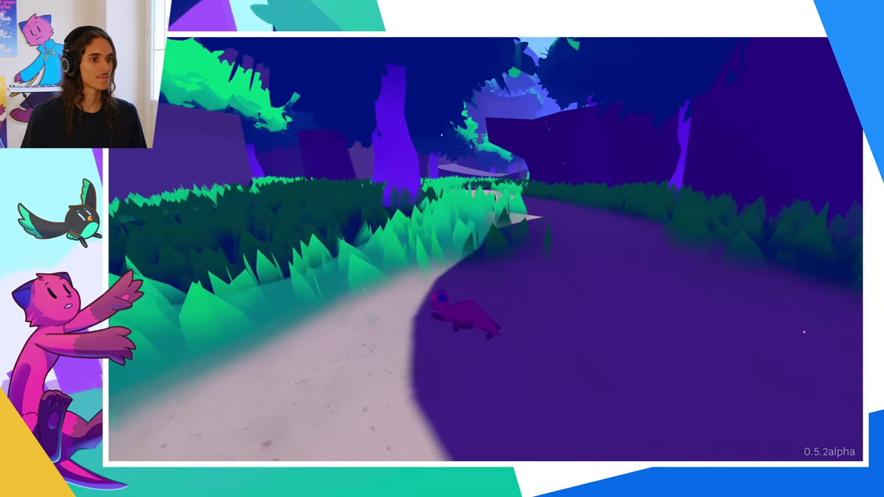
{"action": "key", "text": "w"}
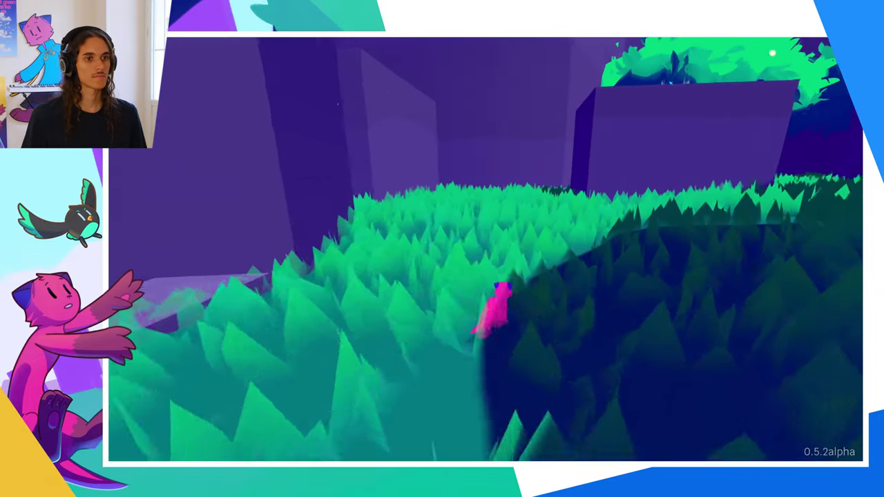
{"action": "key", "text": "space"}
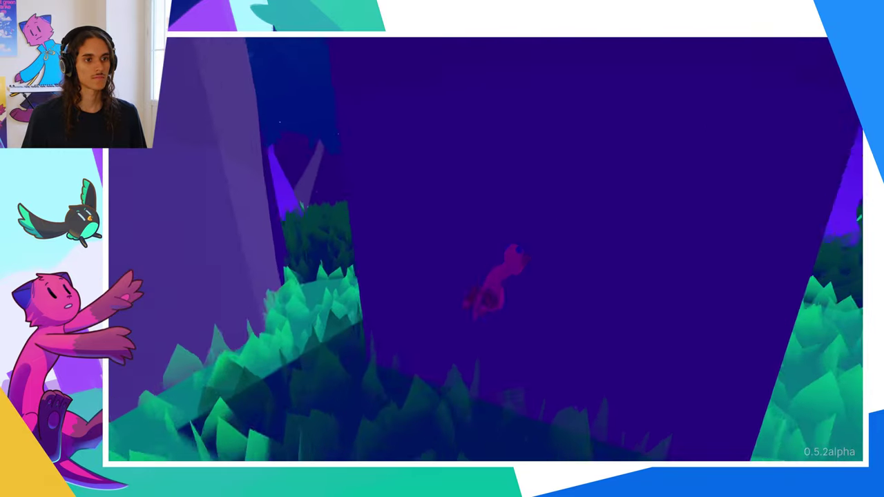
{"action": "key", "text": "space"}
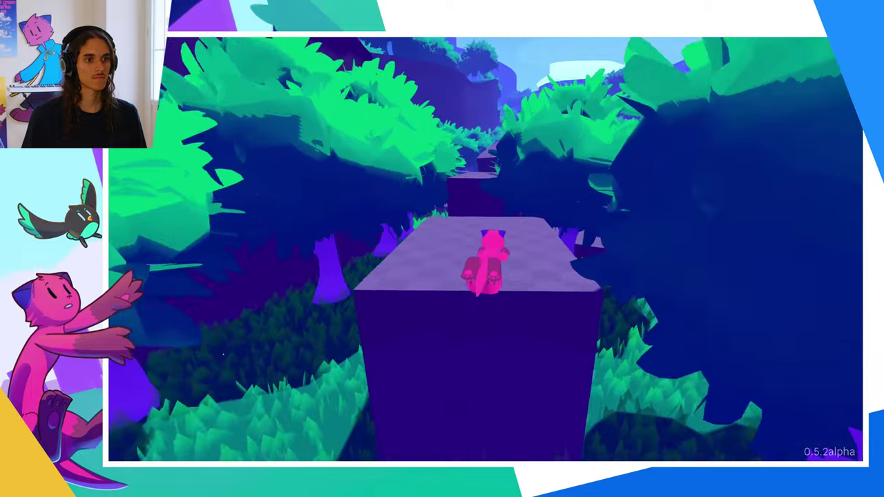
{"action": "key", "text": "space"}
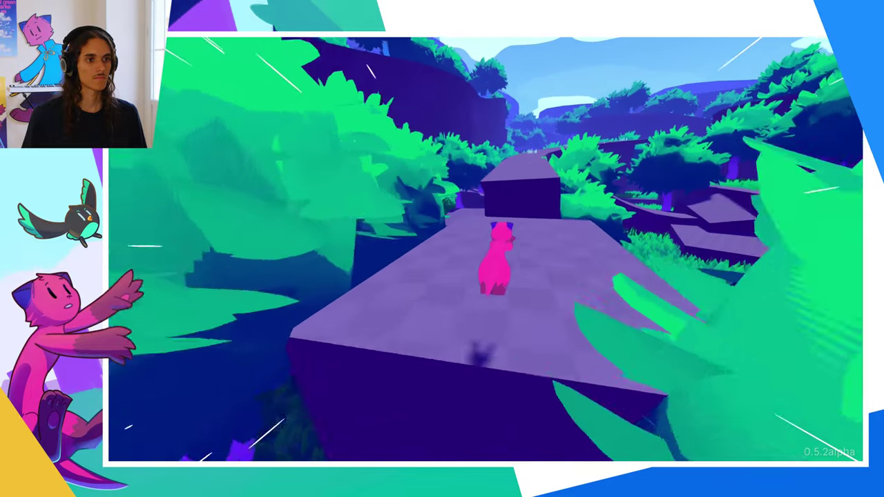
{"action": "key", "text": "space"}
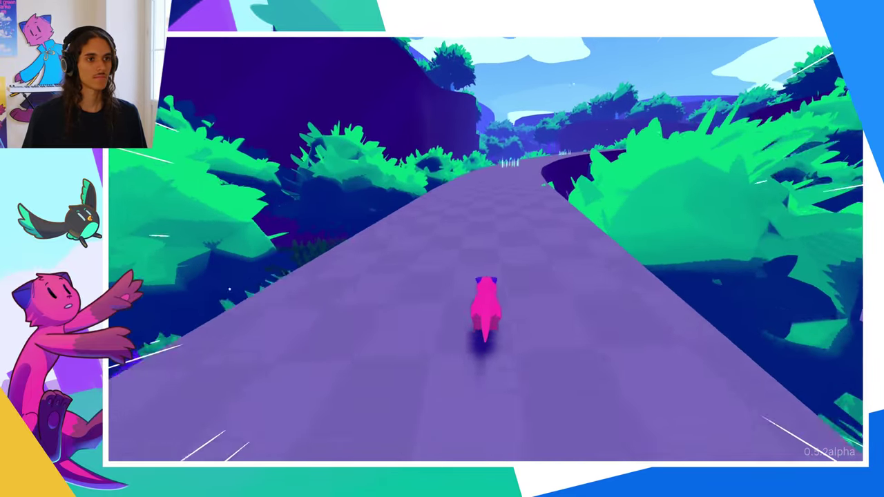
{"action": "key", "text": "w"}
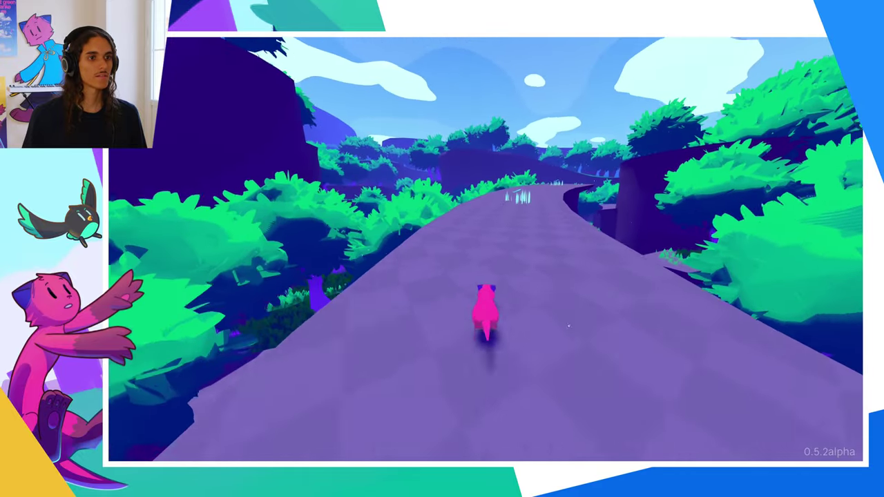
{"action": "key", "text": "w"}
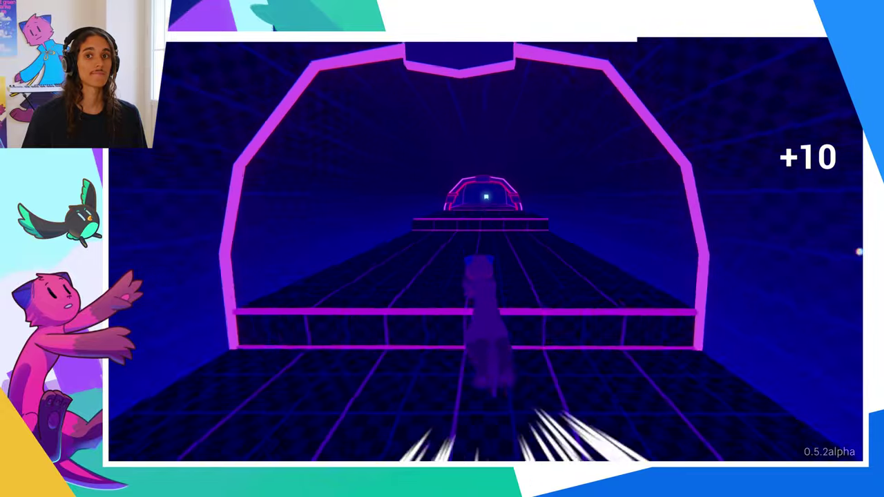
{"action": "key", "text": "space"}
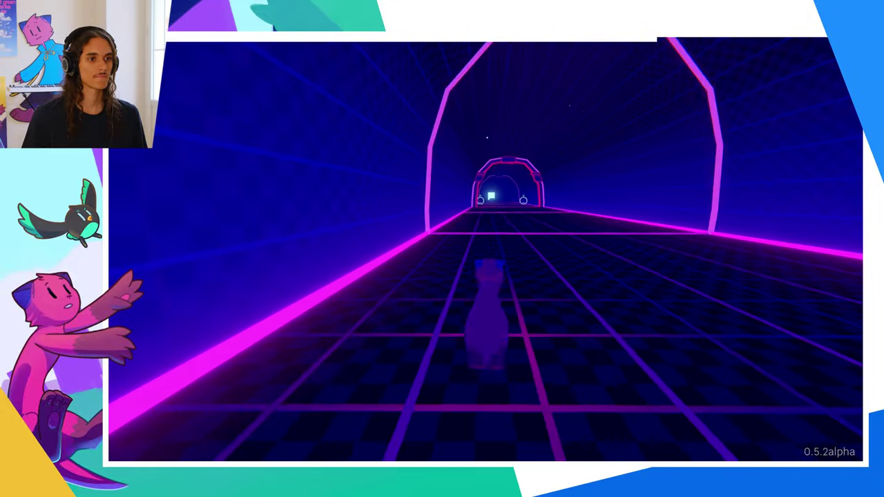
{"action": "key", "text": "space"}
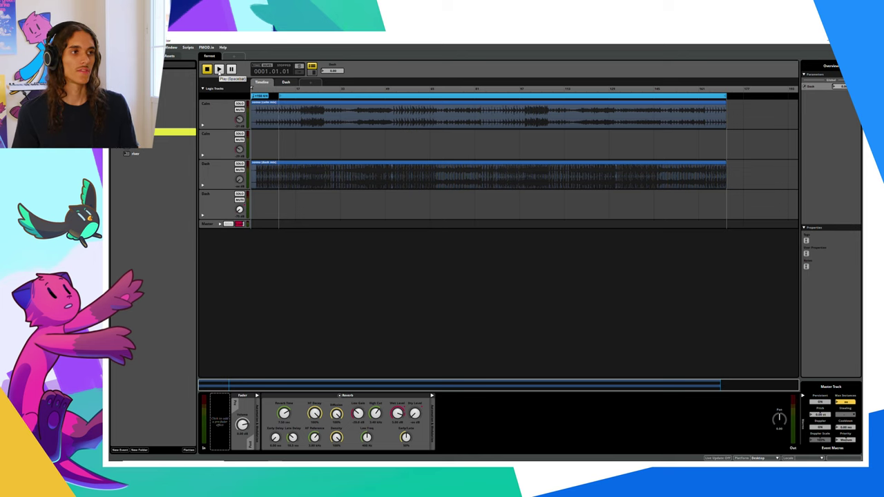
Switch to FMOD Studio and audition the forrest music event from the start, stopping playback partway through.
{"action": "left_click", "coordinate": [219, 69]}
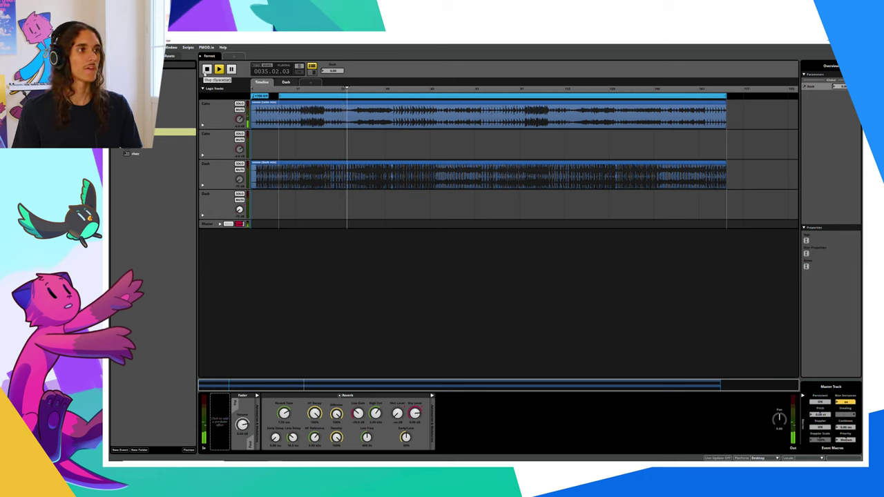
{"action": "left_click", "coordinate": [206, 71]}
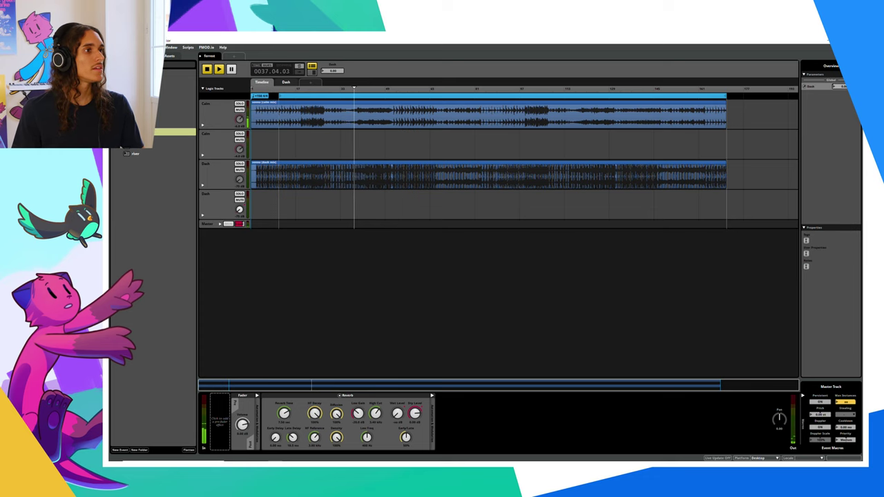
Open the dream02 event and audition it while raising the Dash parameter to its maximum and returning it to 0.00, ending with playback stopped.
{"action": "left_click", "coordinate": [116, 80]}
{"action": "left_click", "coordinate": [140, 102]}
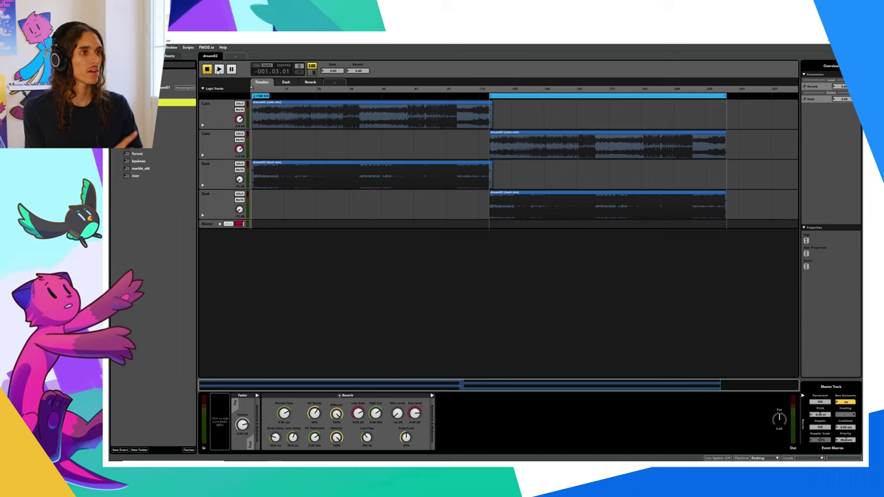
{"action": "left_click", "coordinate": [218, 69]}
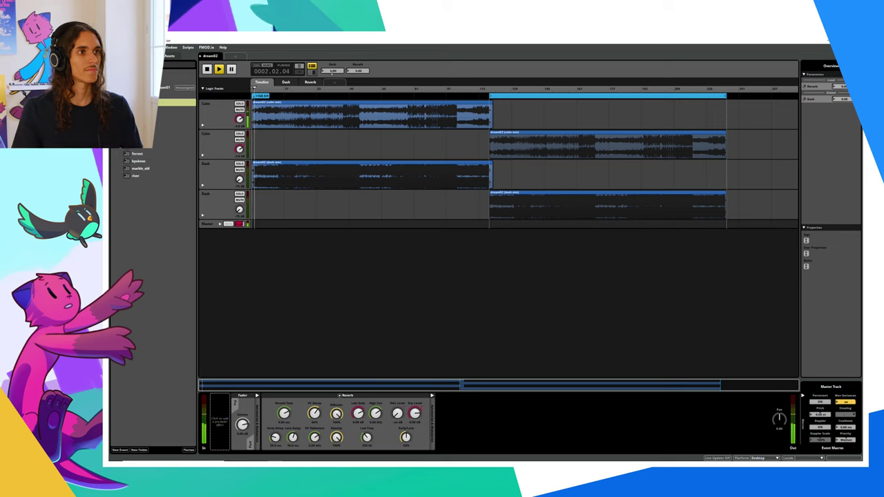
{"action": "left_click_drag", "start_coordinate": [332, 72], "coordinate": [332, 55]}
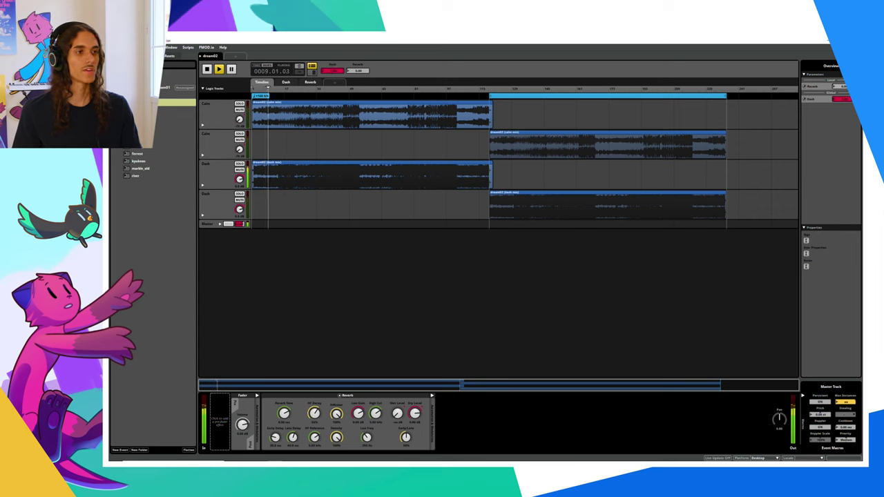
{"action": "left_click_drag", "start_coordinate": [332, 72], "coordinate": [334, 94]}
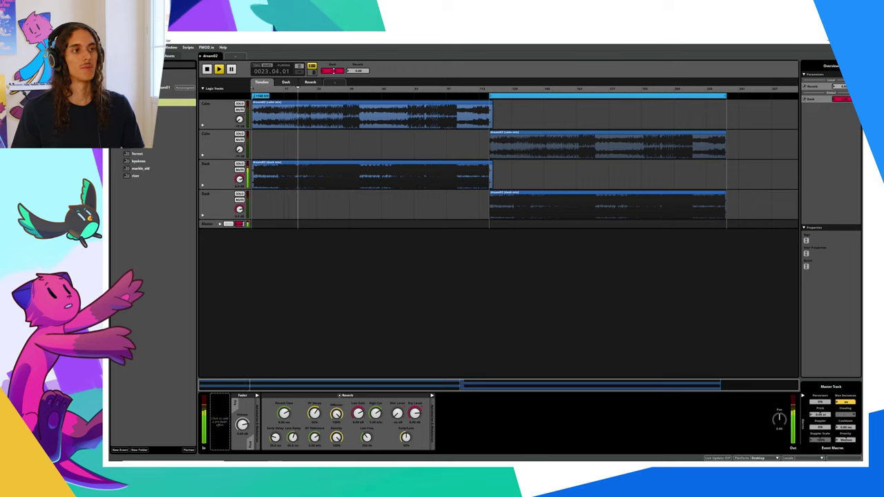
{"action": "left_click_drag", "start_coordinate": [334, 71], "coordinate": [334, 84]}
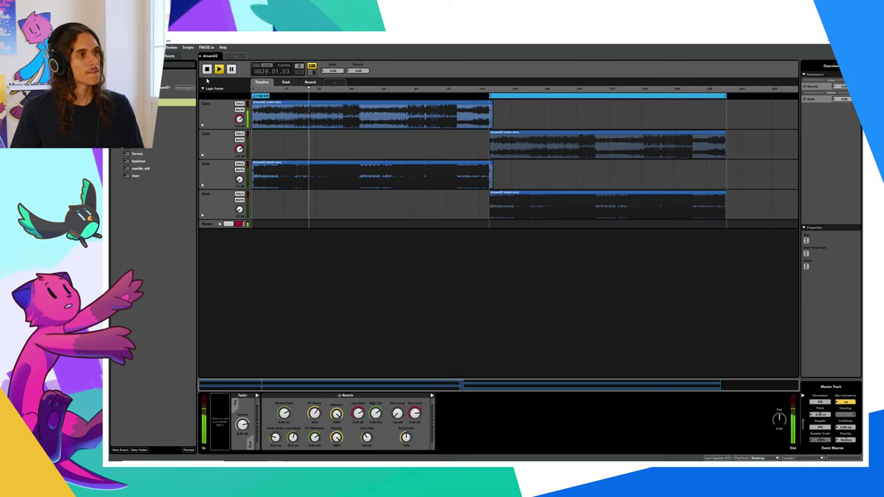
{"action": "left_click", "coordinate": [207, 70]}
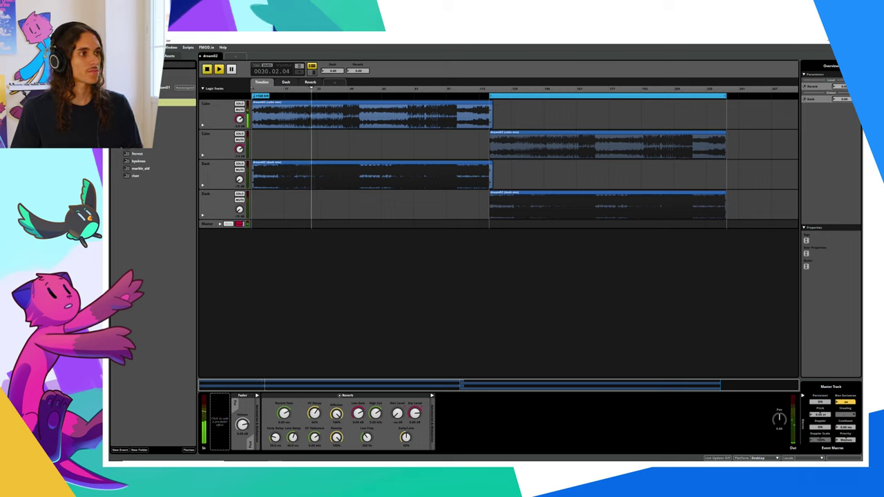
Find the essential ara event in the events tree, open it, and play a few bars before stopping.
{"action": "left_click", "coordinate": [123, 80]}
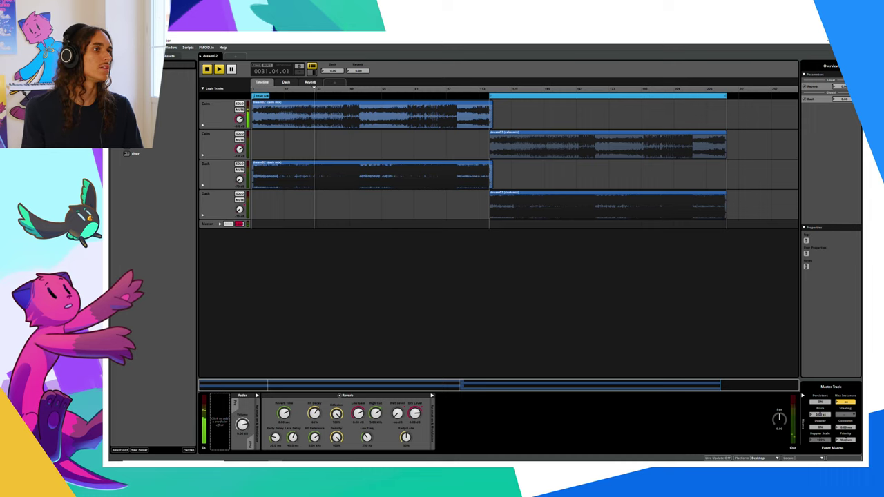
{"action": "left_click", "coordinate": [122, 87]}
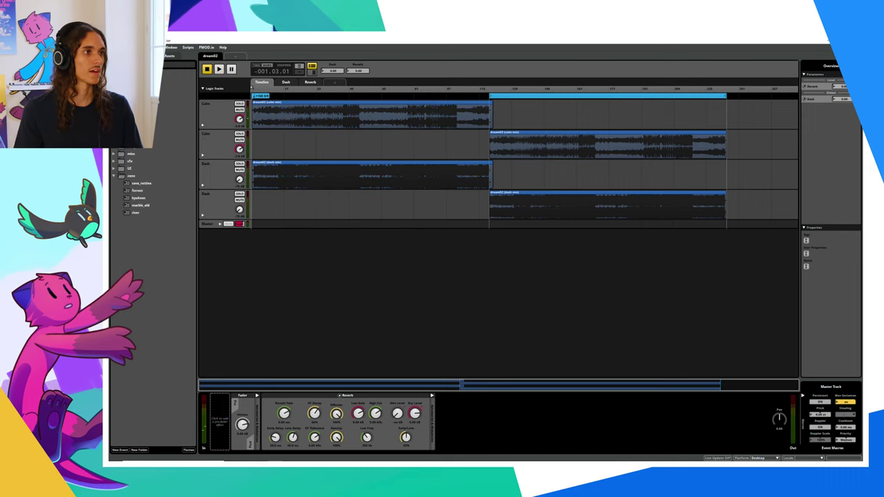
{"action": "left_click", "coordinate": [143, 87]}
{"action": "key", "text": "space"}
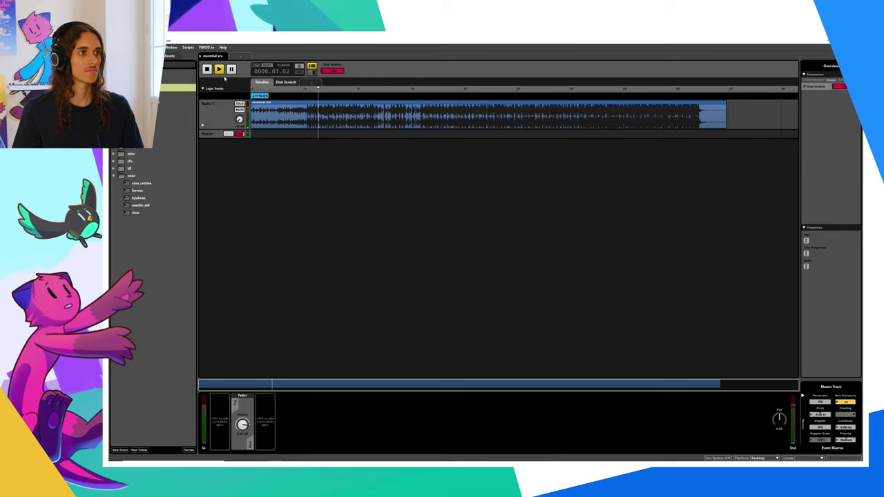
{"action": "left_click", "coordinate": [207, 69]}
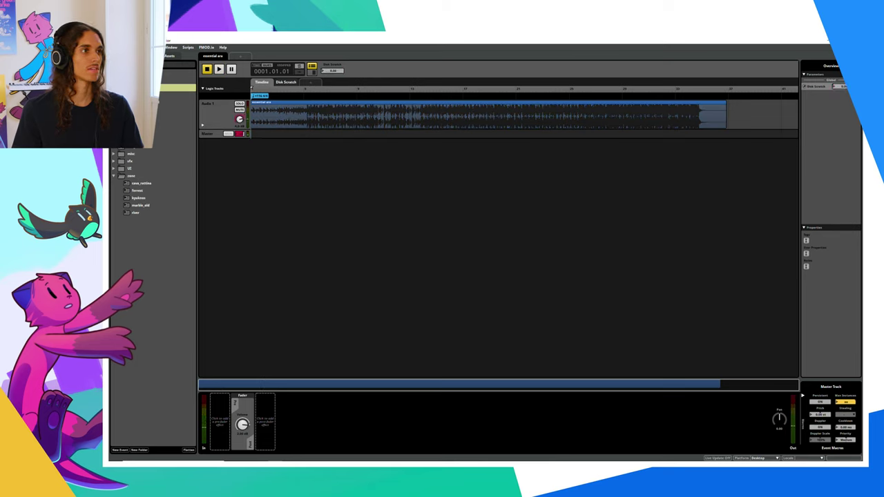
Open the essential level event and audition its opening bars, ending with playback stopped.
{"action": "left_click", "coordinate": [149, 103]}
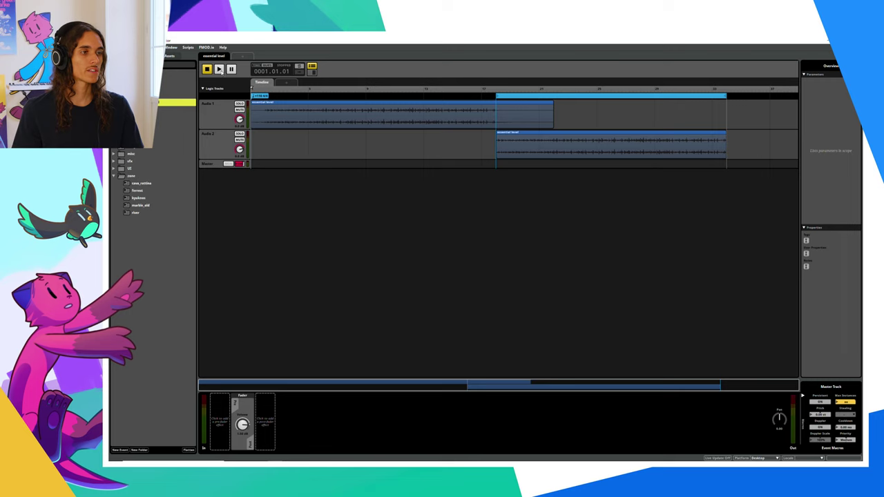
{"action": "left_click", "coordinate": [219, 69]}
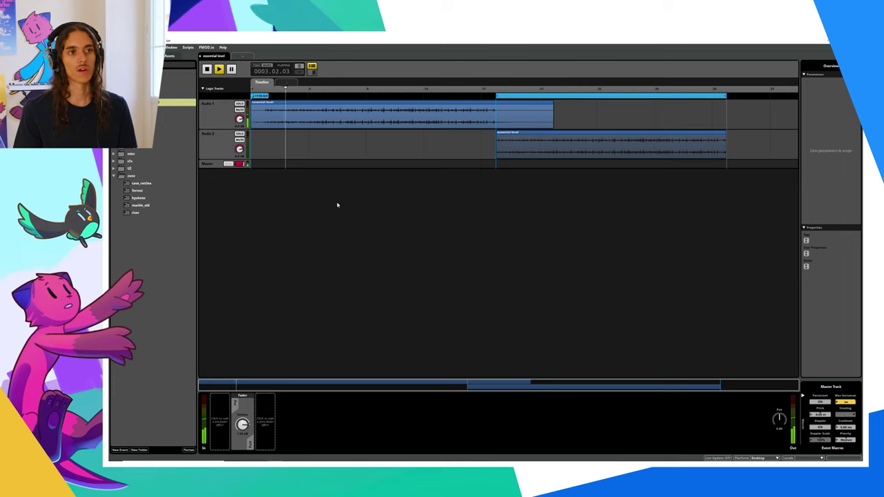
{"action": "key", "text": "space"}
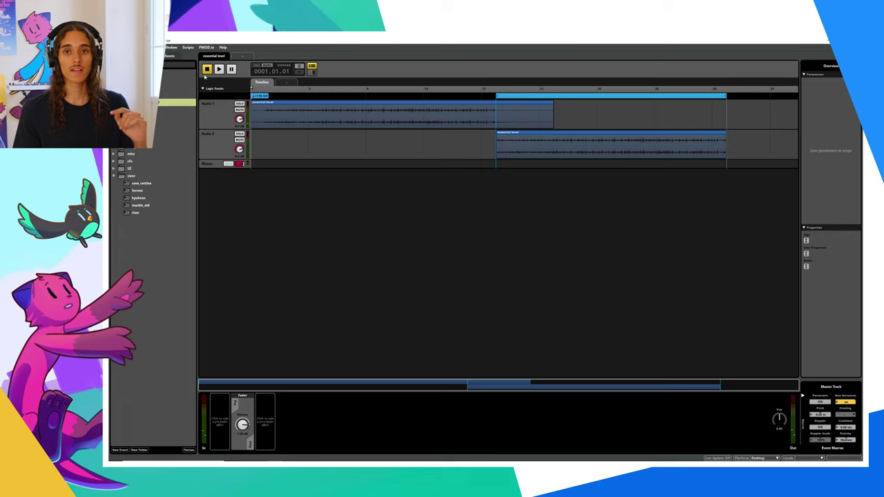
Expand the nature sound-effects folder, open the foliage_enter event and audition its multi instrument.
{"action": "left_click", "coordinate": [114, 95]}
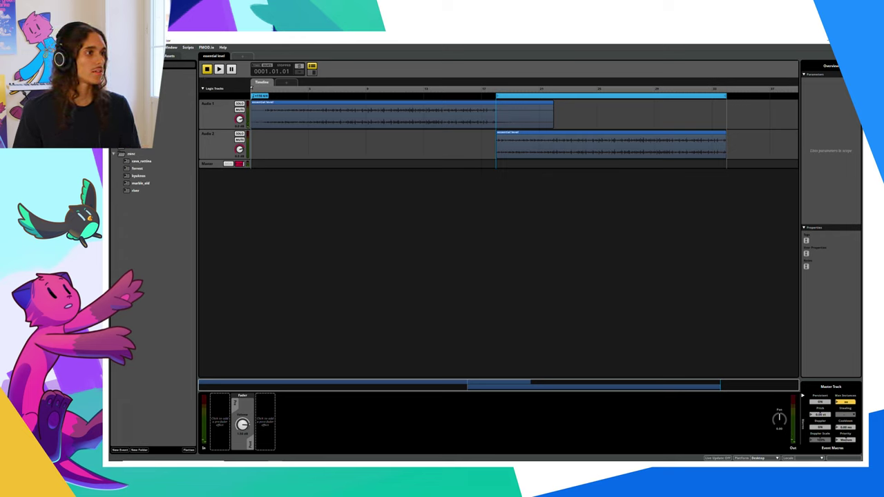
{"action": "left_click", "coordinate": [114, 155]}
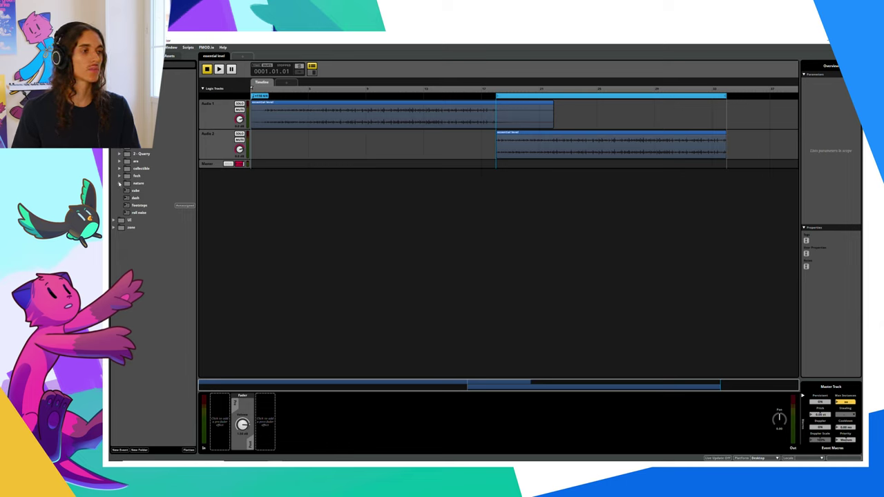
{"action": "left_click", "coordinate": [119, 184]}
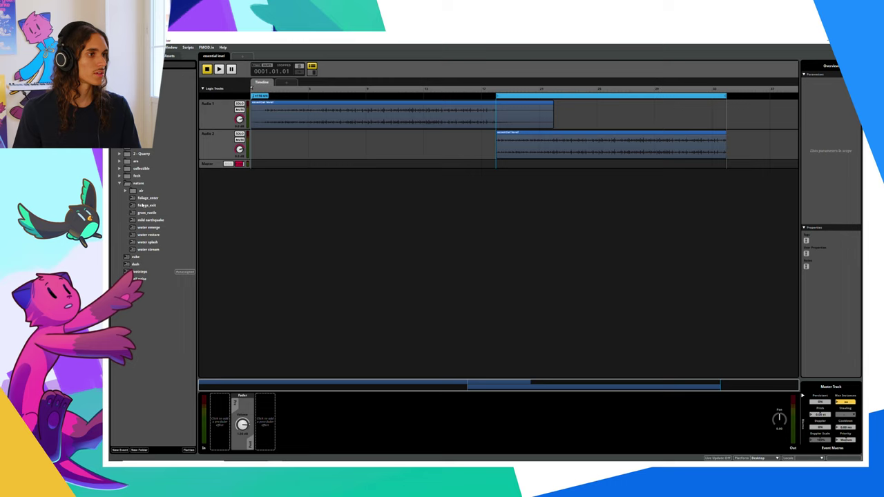
{"action": "left_click", "coordinate": [145, 198]}
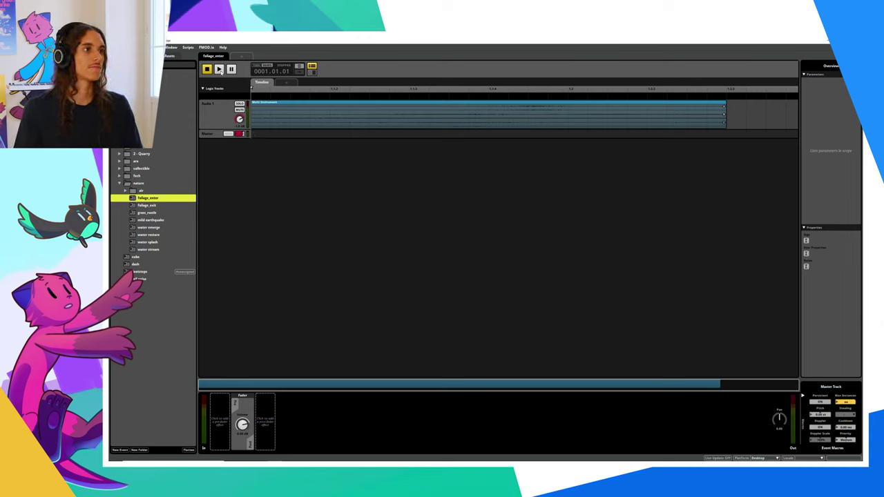
{"action": "left_click", "coordinate": [219, 70]}
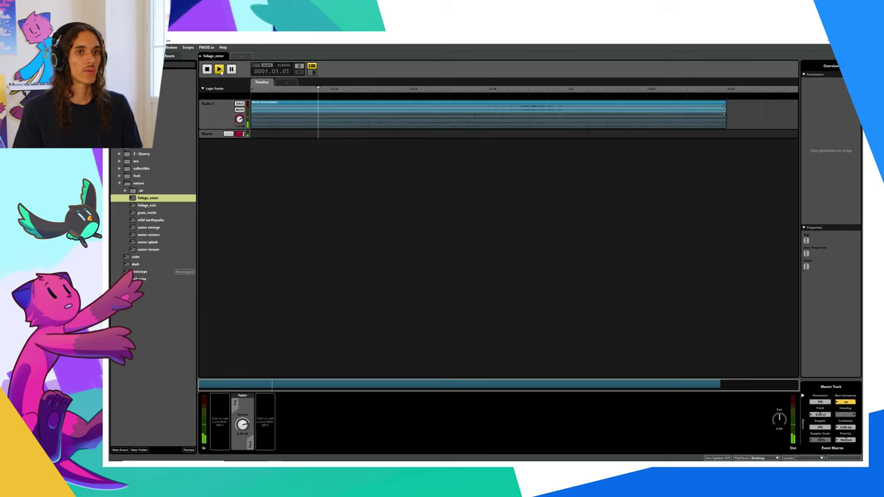
{"action": "left_click", "coordinate": [206, 69]}
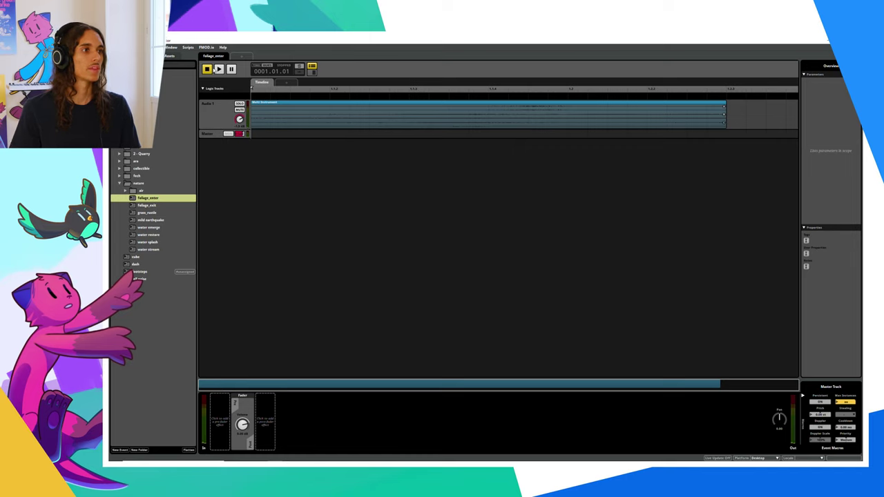
Open the foliage_exit event, play it, and select the foliage_exit instrument on the Audio 1 track.
{"action": "left_click", "coordinate": [146, 205]}
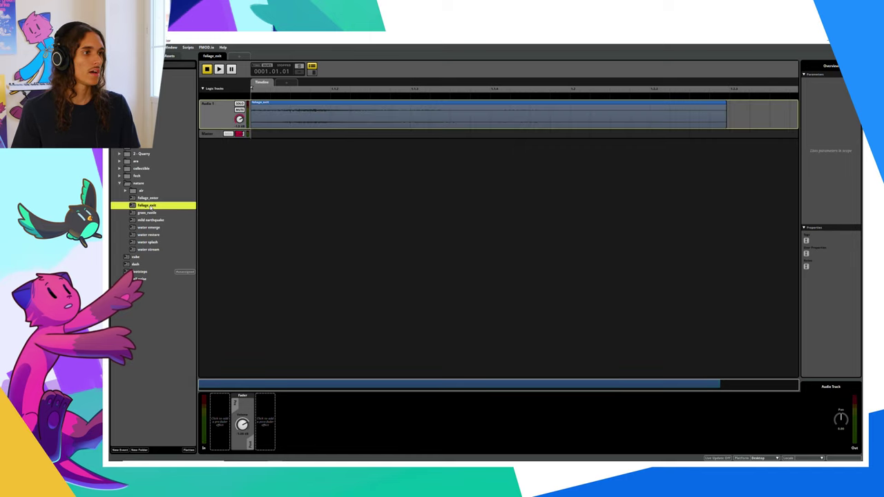
{"action": "left_click", "coordinate": [219, 70]}
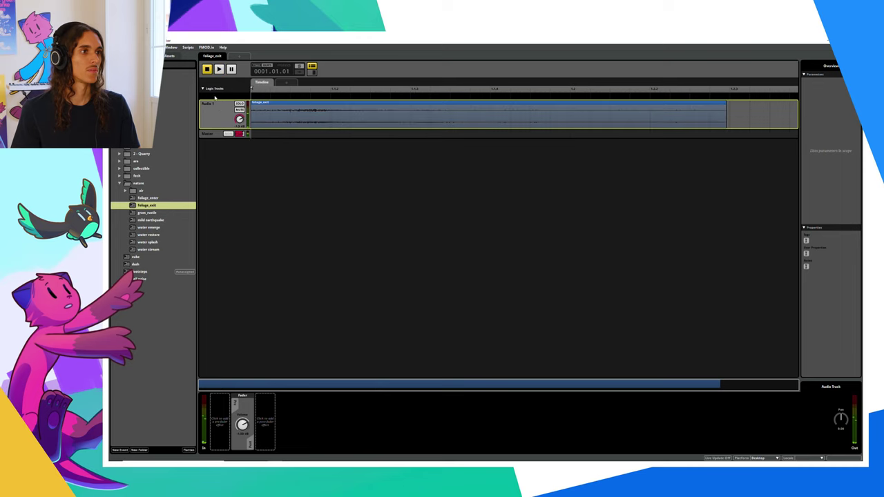
{"action": "left_click", "coordinate": [261, 120]}
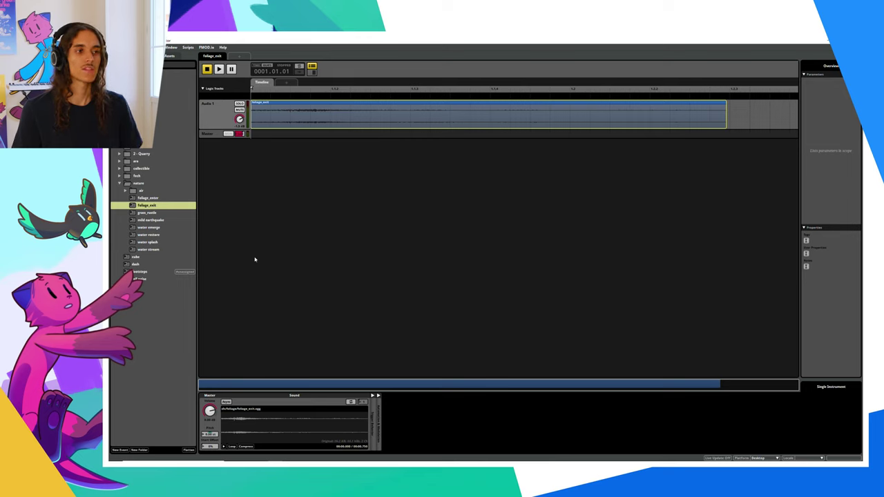
View the modulation and automation options for the foliage_exit instrument's pitch, dismiss them, and collapse the nature folder in the events tree.
{"action": "right_click", "coordinate": [214, 430]}
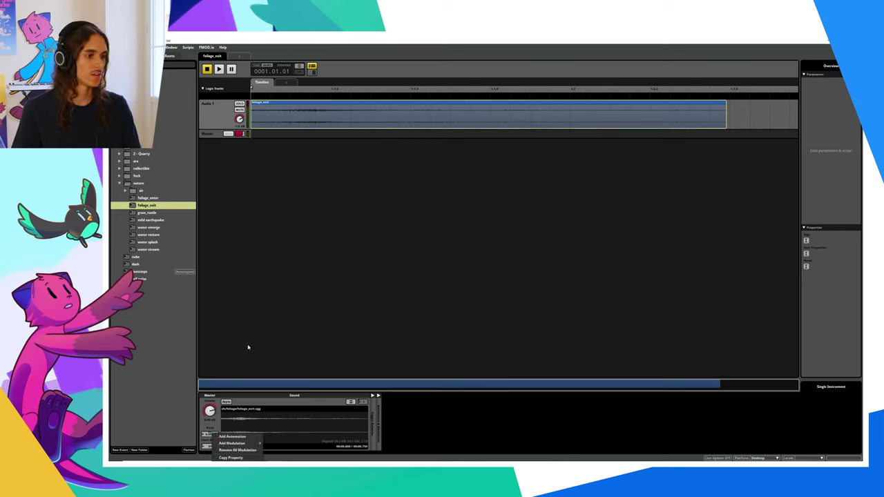
{"action": "left_click", "coordinate": [226, 370]}
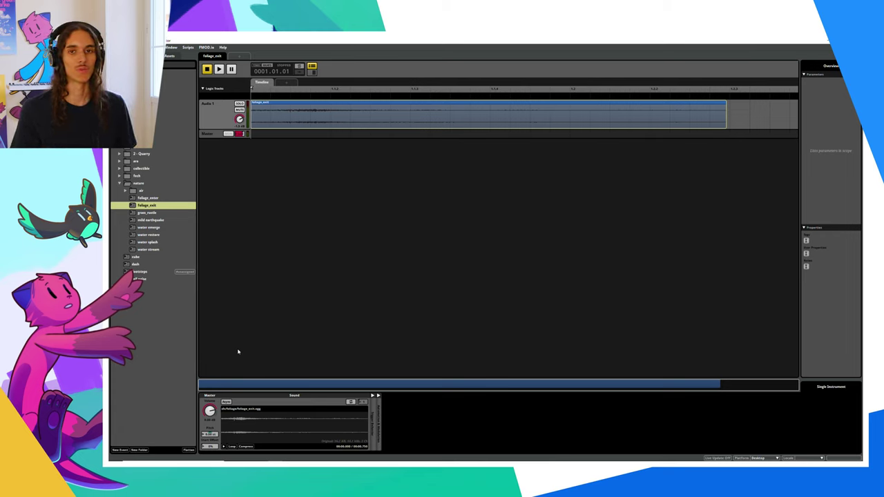
{"action": "left_click", "coordinate": [119, 184]}
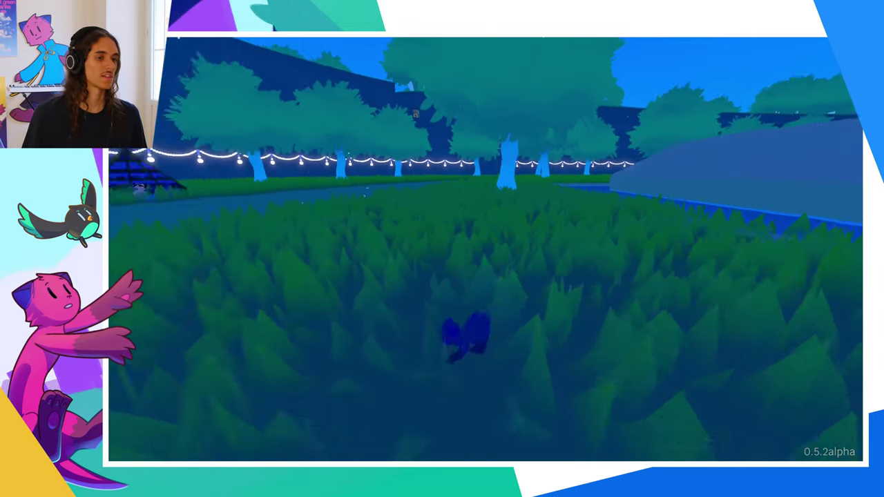
Pause the game, set the Music volume to its minimum in the game settings, and resume play.
{"action": "key", "text": "Escape"}
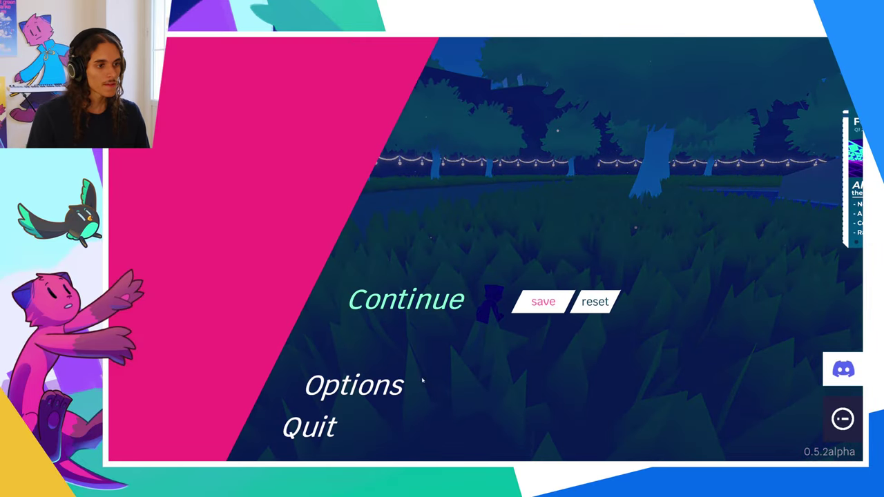
{"action": "left_click", "coordinate": [371, 385]}
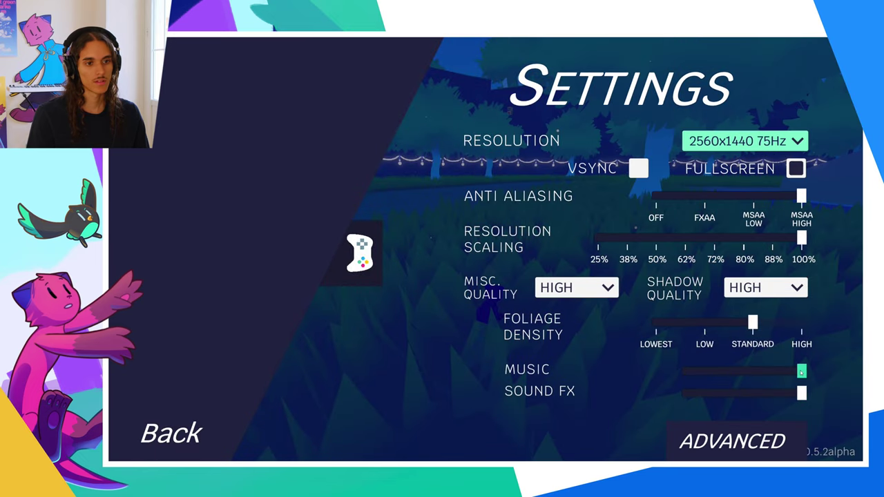
{"action": "left_click", "coordinate": [157, 434]}
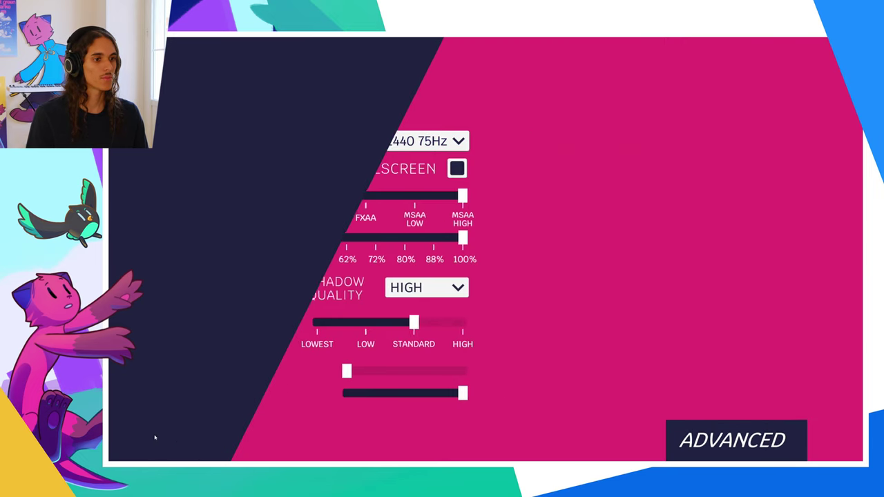
{"action": "key", "text": "Escape"}
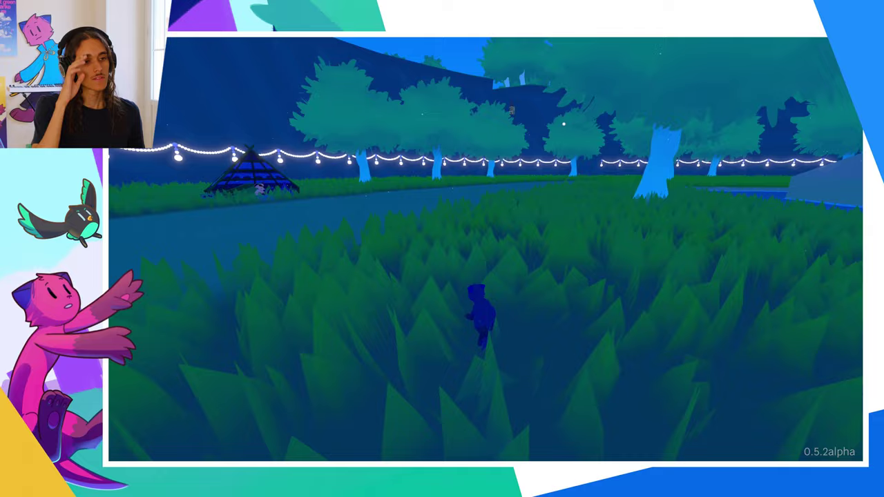
{"action": "key", "text": "a"}
{"action": "key", "text": "d"}
{"action": "key", "text": "w"}
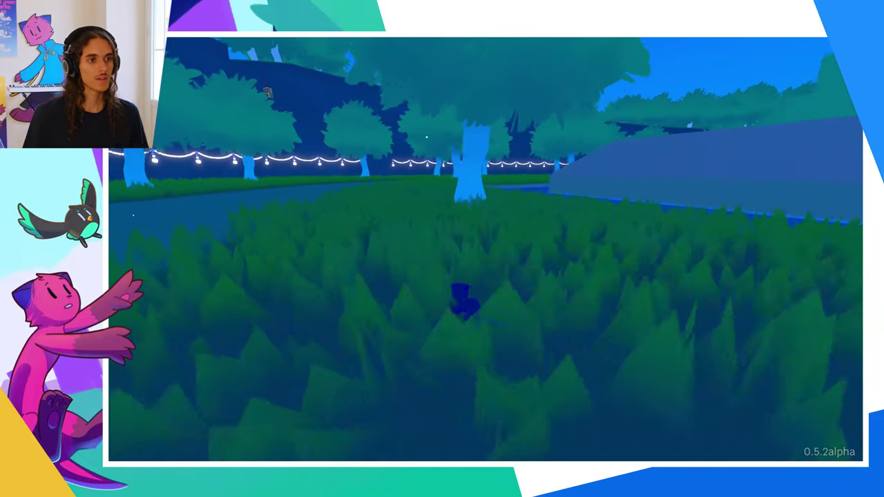
{"action": "key", "text": "a"}
{"action": "key", "text": "w"}
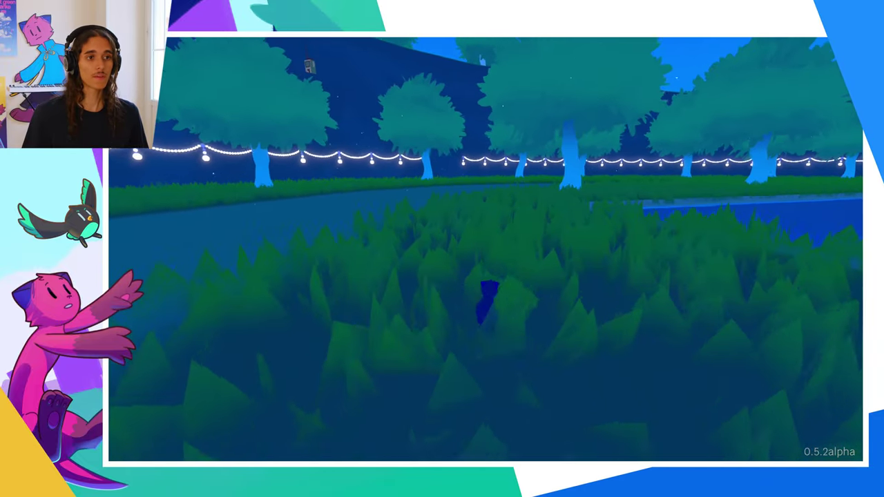
{"action": "key", "text": "w"}
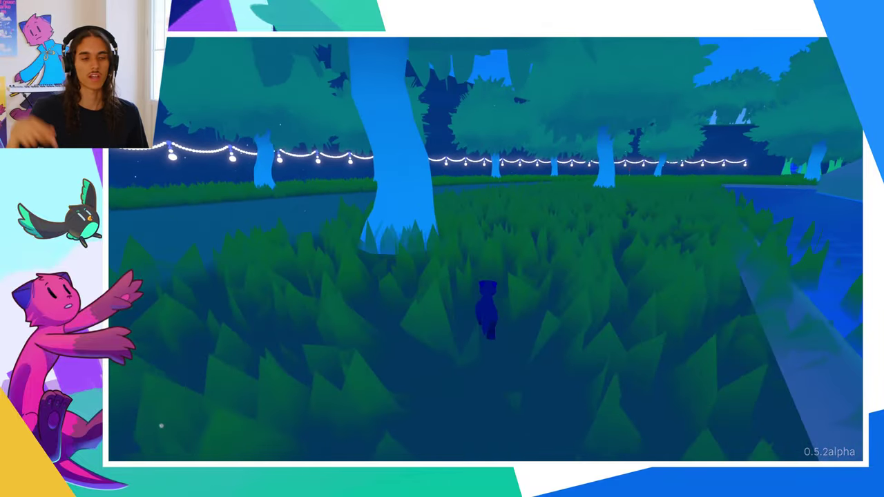
{"action": "key", "text": "w"}
{"action": "key", "text": "a"}
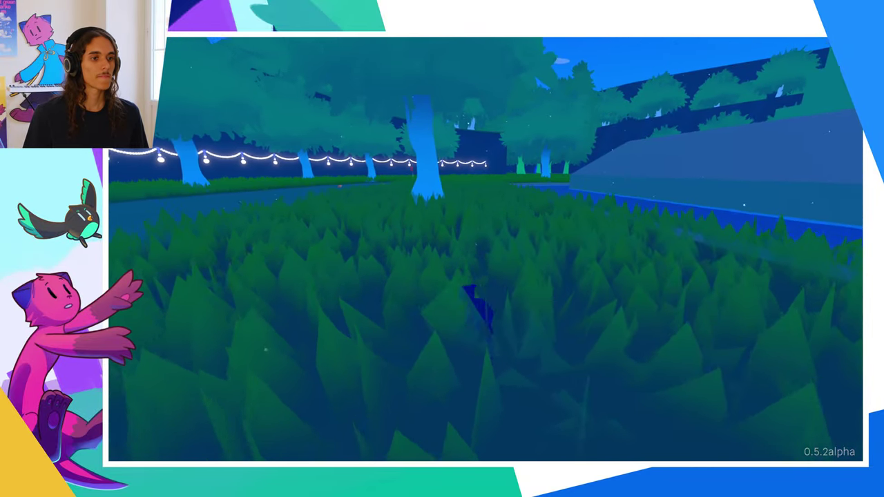
{"action": "key", "text": "w"}
{"action": "key", "text": "d"}
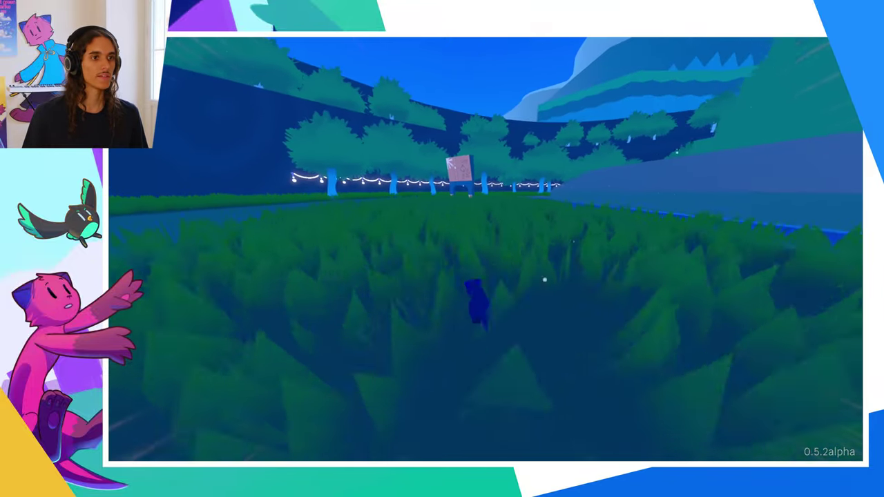
{"action": "key", "text": "w"}
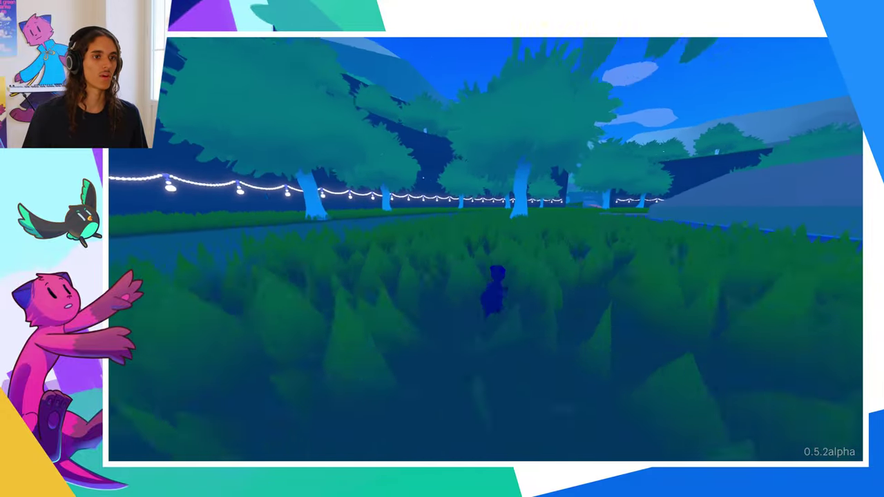
{"action": "key", "text": "w"}
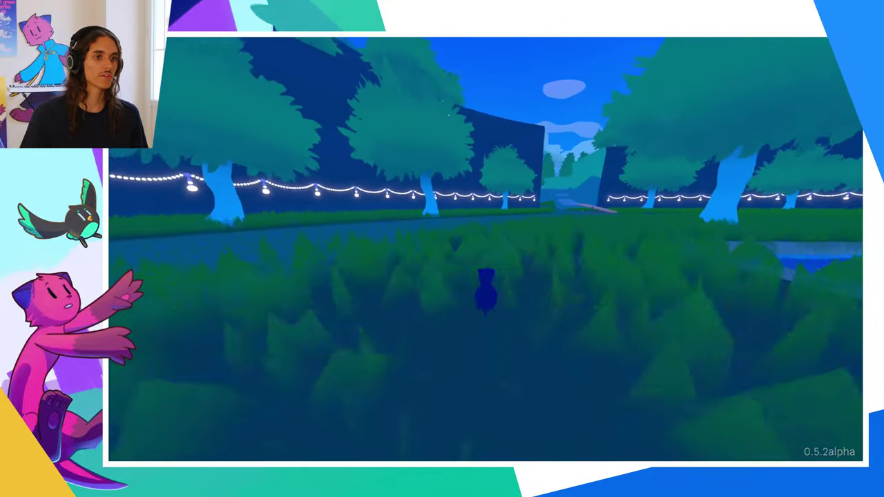
{"action": "key", "text": "w"}
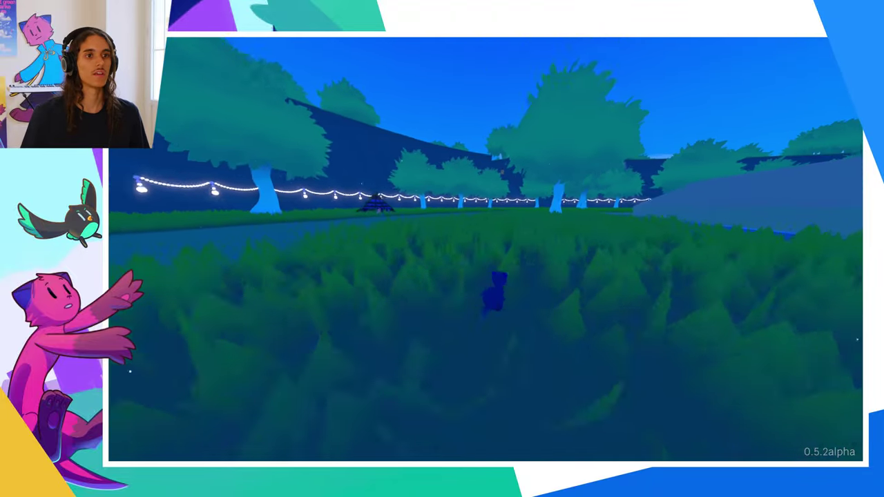
{"action": "key", "text": "w"}
{"action": "key", "text": "w"}
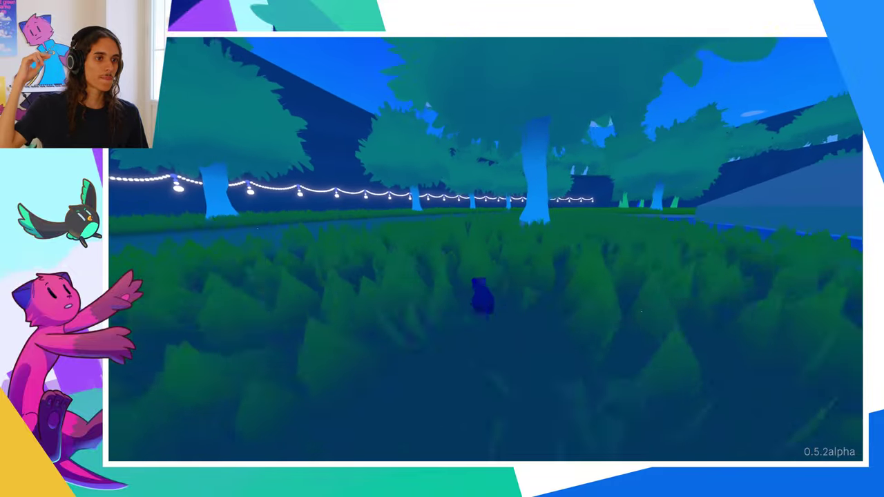
{"action": "key", "text": "w"}
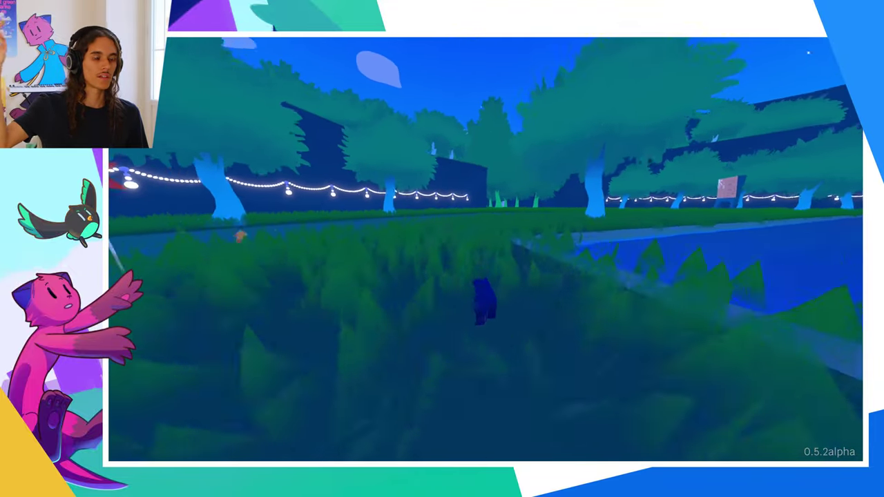
{"action": "key", "text": "w"}
{"action": "key", "text": "w"}
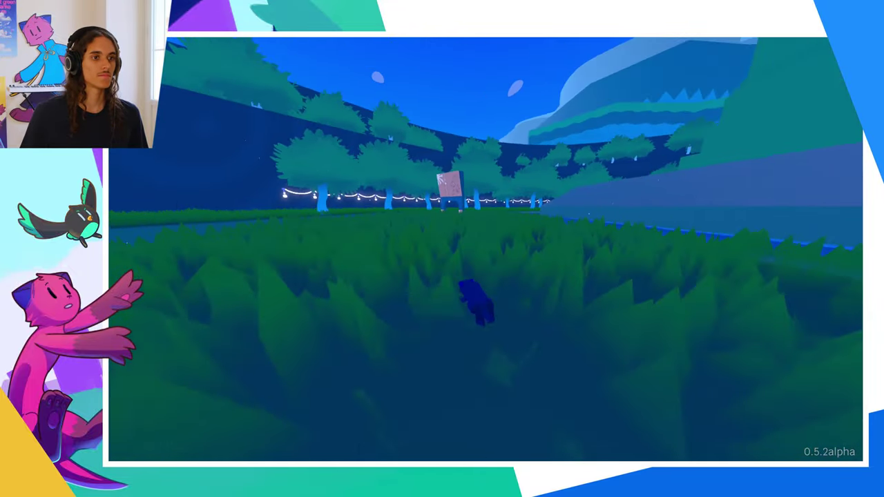
{"action": "key", "text": "w"}
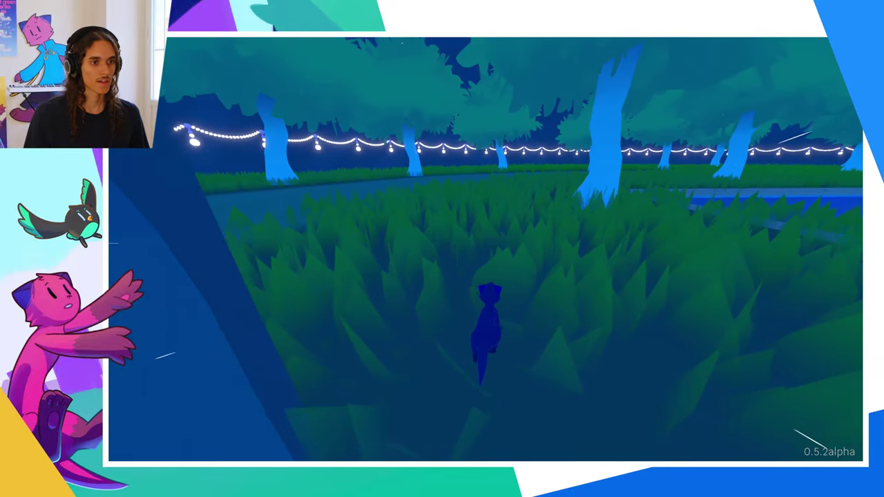
Pause the game, raise the Music volume to about 70% in the game settings, and resume play.
{"action": "key", "text": "Escape"}
{"action": "left_click", "coordinate": [342, 388]}
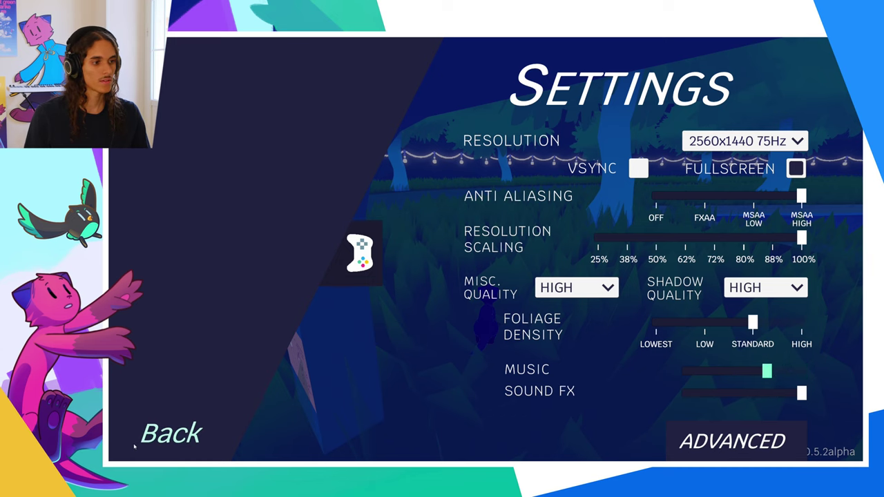
{"action": "left_click", "coordinate": [154, 434]}
{"action": "key", "text": "Escape"}
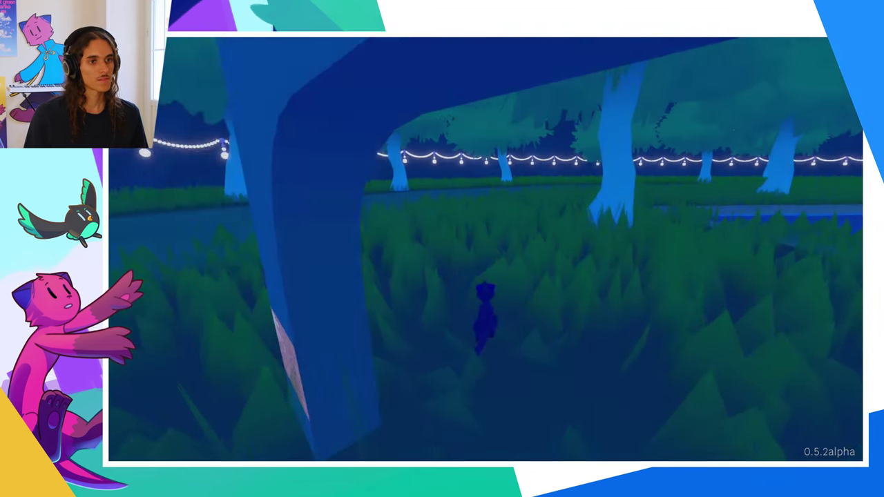
{"action": "key", "text": "w"}
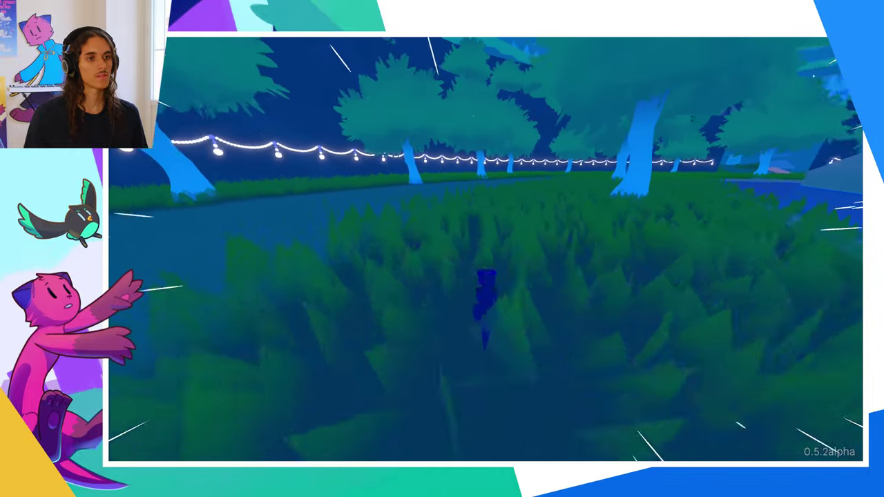
{"action": "key", "text": "w"}
{"action": "key", "text": "w"}
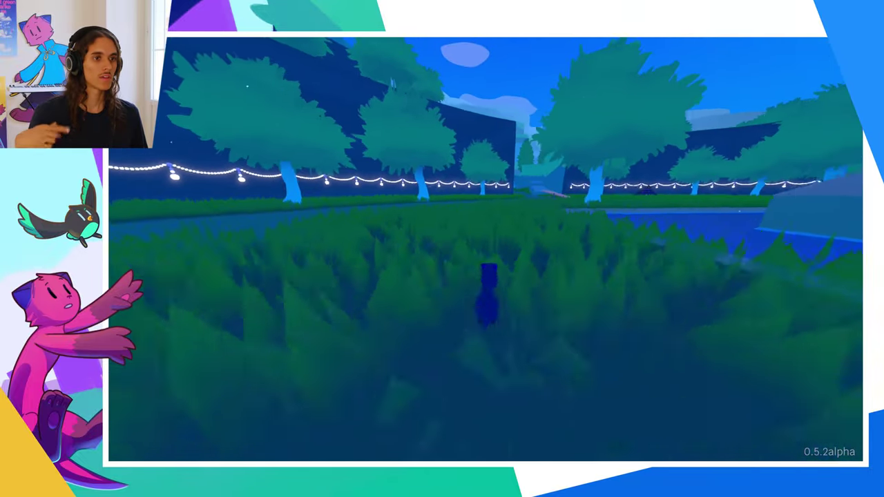
{"action": "key", "text": "w"}
{"action": "key", "text": "w"}
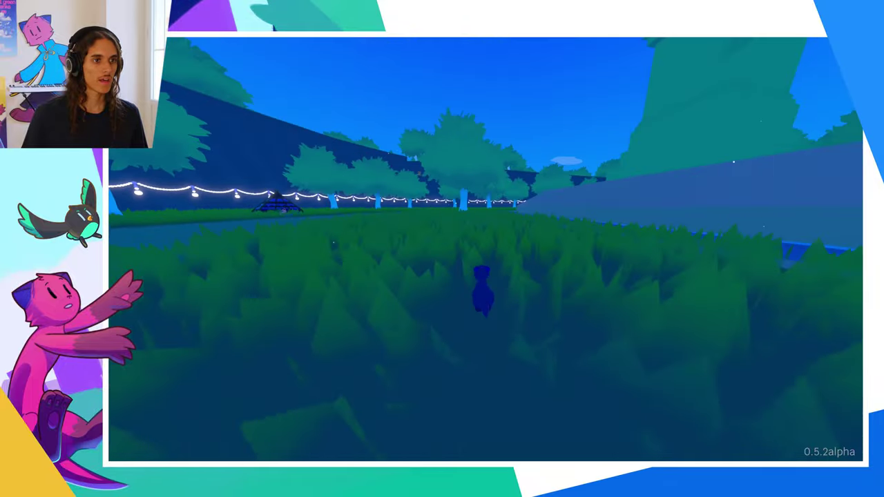
{"action": "key", "text": "w"}
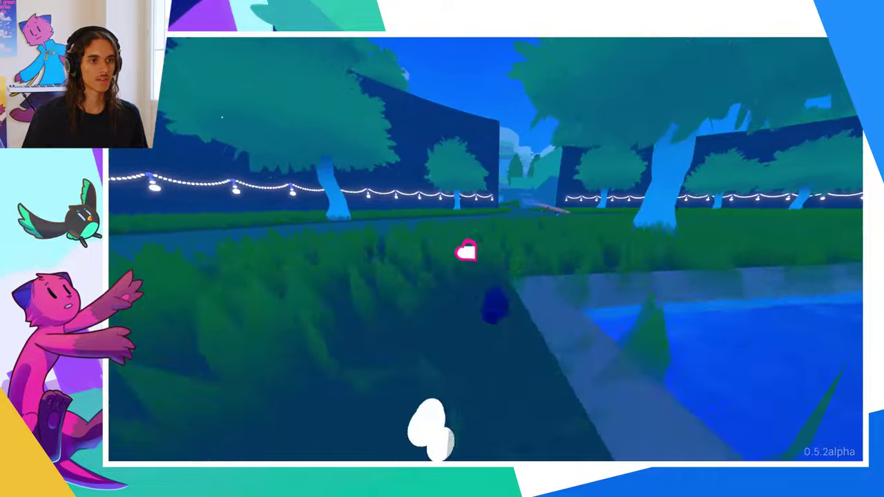
{"action": "key", "text": "w"}
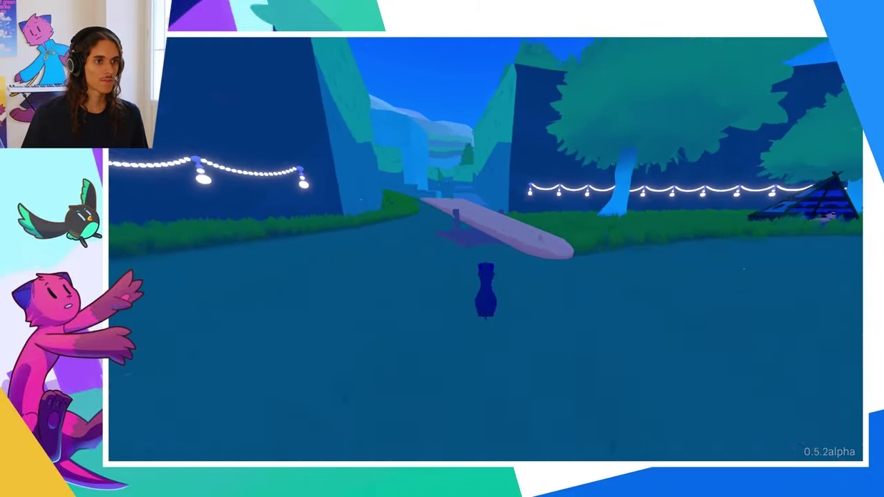
{"action": "key", "text": "w"}
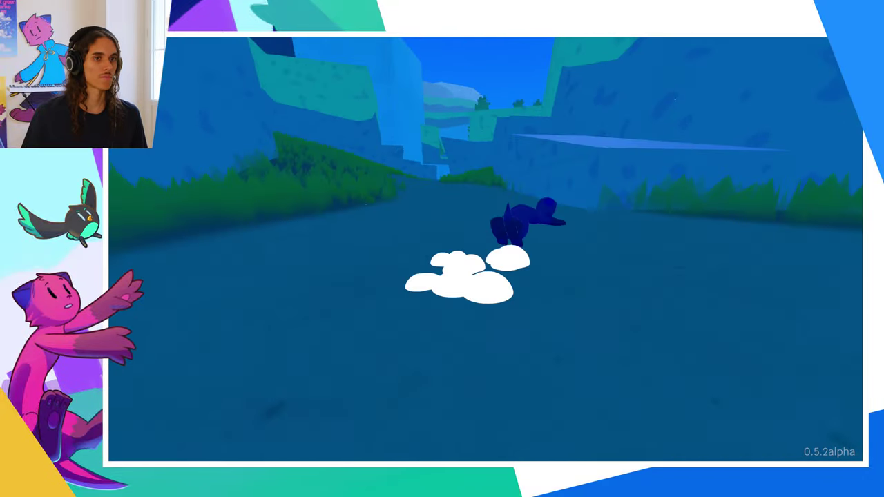
{"action": "key", "text": "w"}
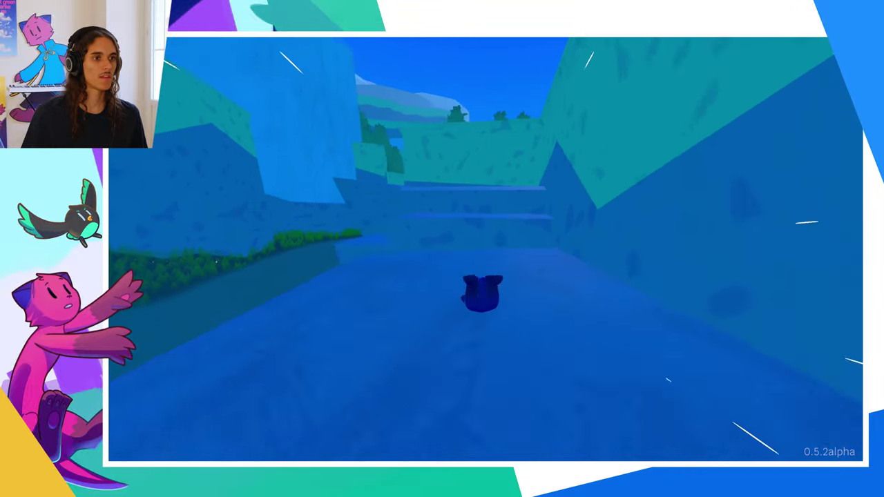
{"action": "key", "text": "w"}
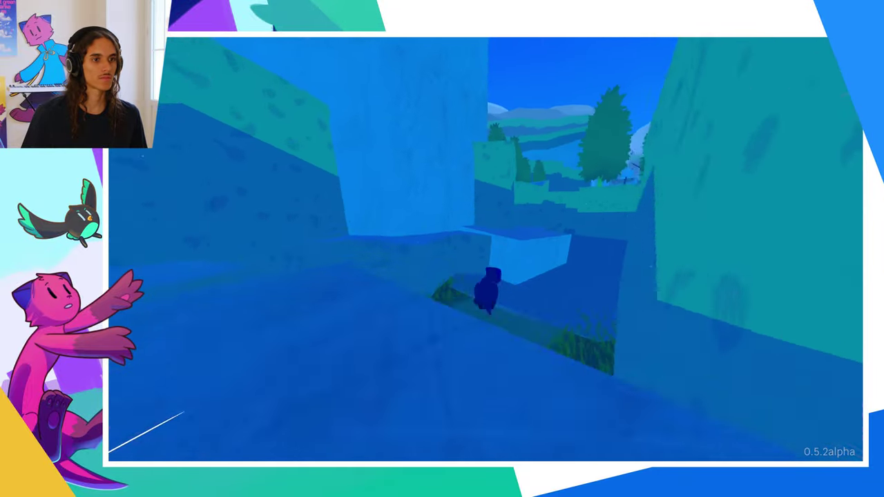
{"action": "key", "text": "w"}
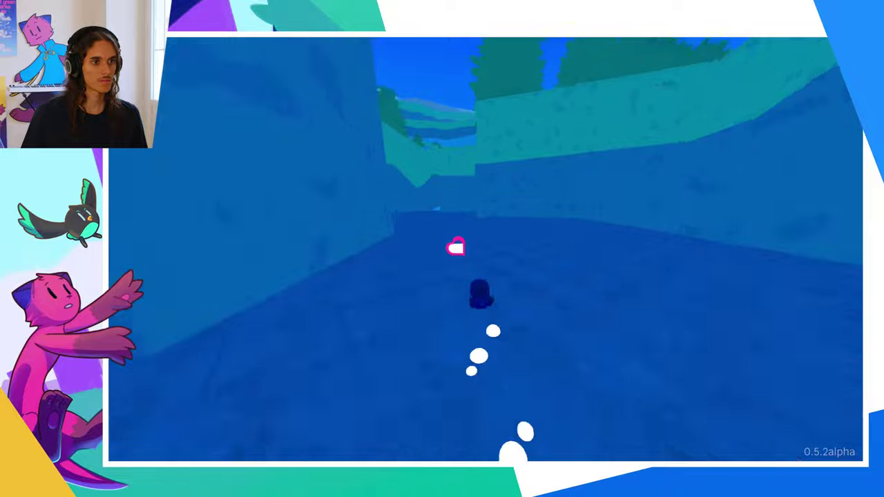
{"action": "key", "text": "w"}
{"action": "key", "text": "w"}
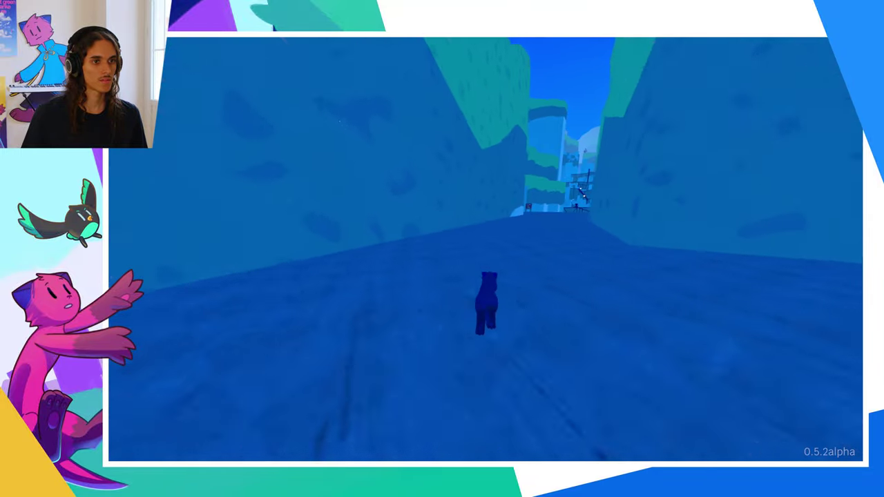
{"action": "key", "text": "w"}
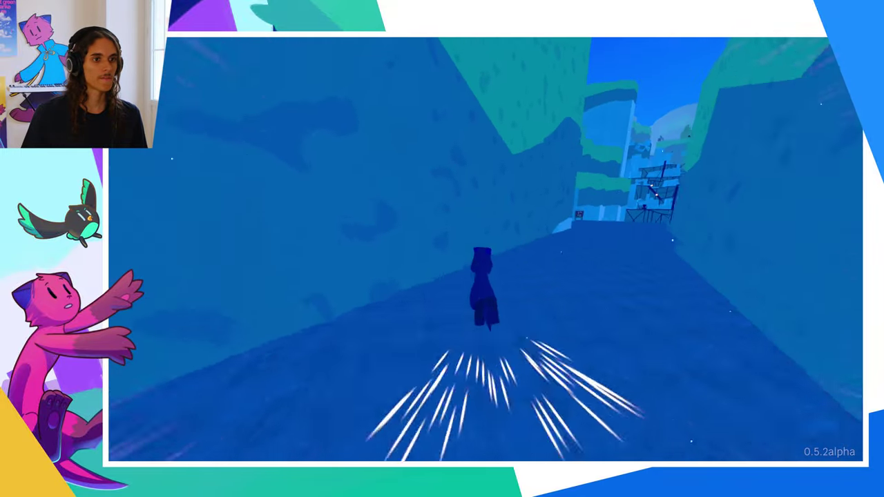
{"action": "key", "text": "w"}
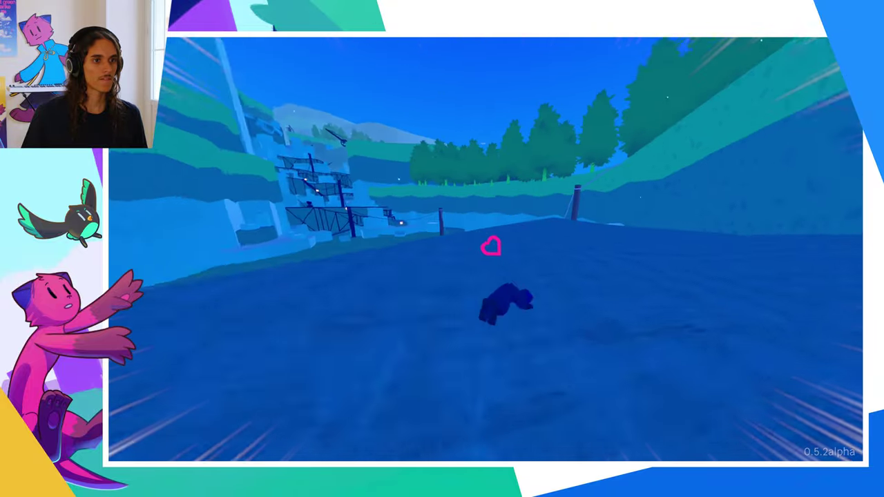
{"action": "key", "text": "w"}
{"action": "key", "text": "space"}
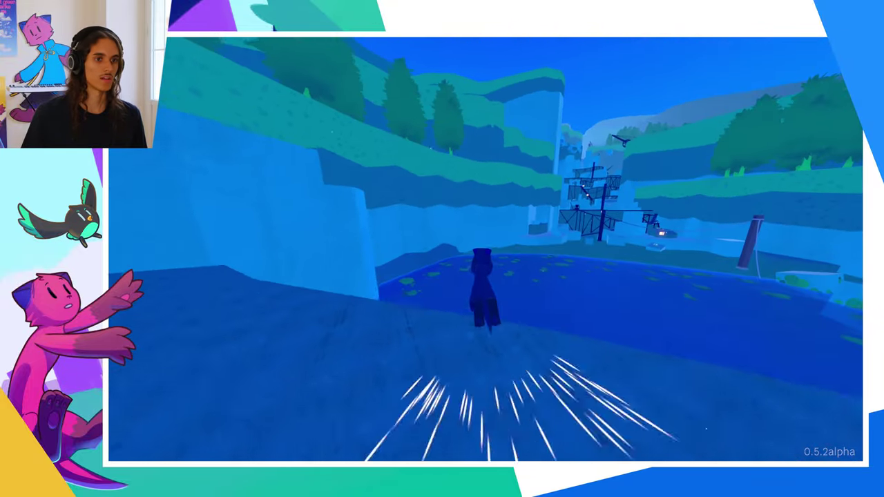
{"action": "key", "text": "w"}
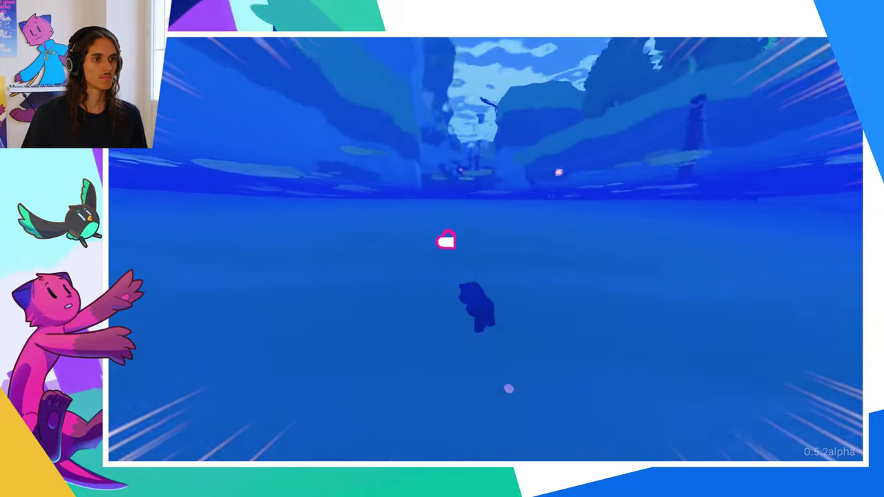
{"action": "key", "text": "w"}
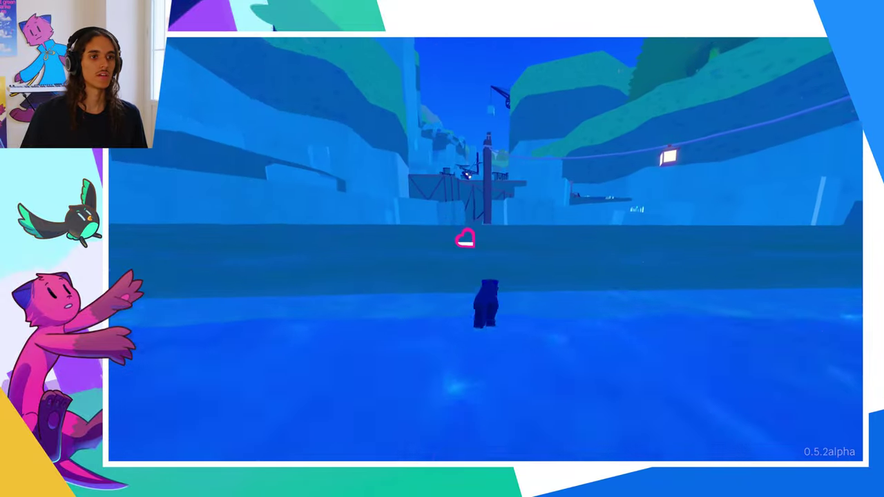
{"action": "key", "text": "w"}
{"action": "key", "text": "space"}
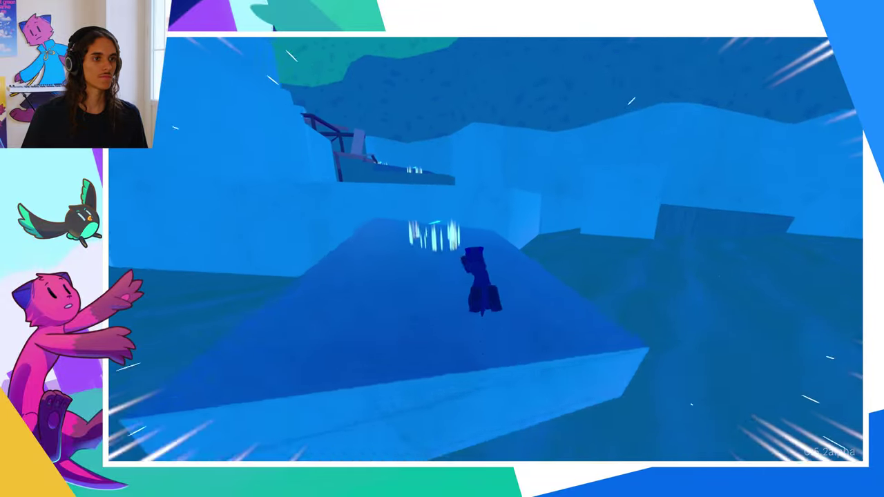
{"action": "key", "text": "space"}
{"action": "key", "text": "space"}
{"action": "key", "text": "w"}
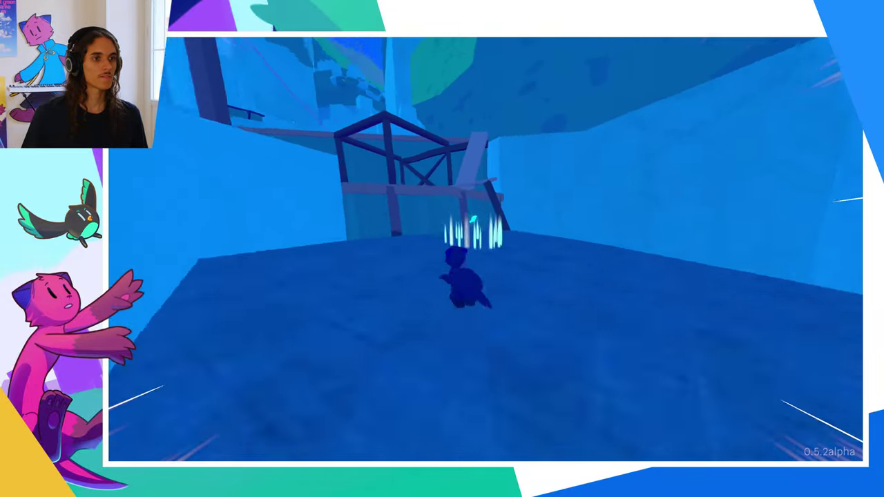
{"action": "key", "text": "w"}
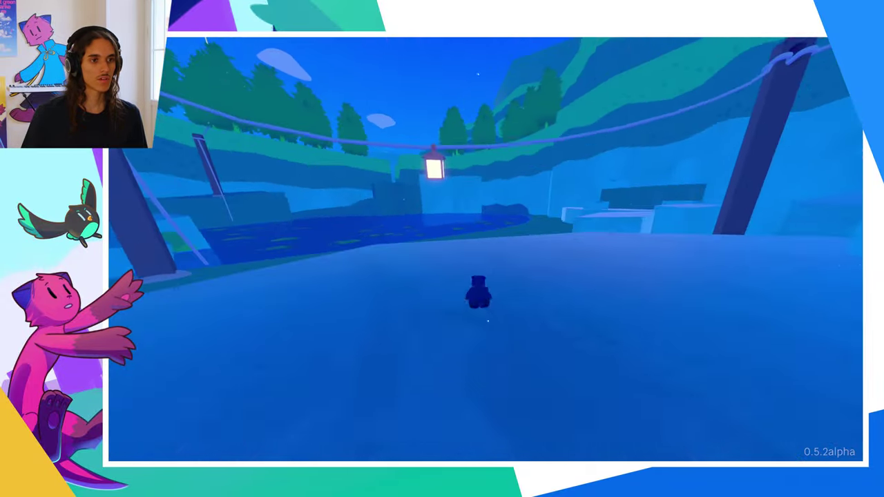
{"action": "key", "text": "space"}
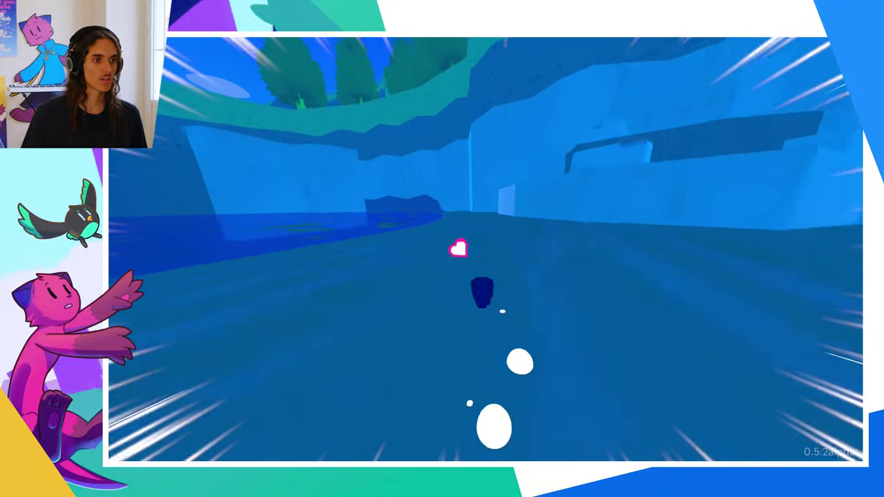
{"action": "key", "text": "space"}
{"action": "key", "text": "w"}
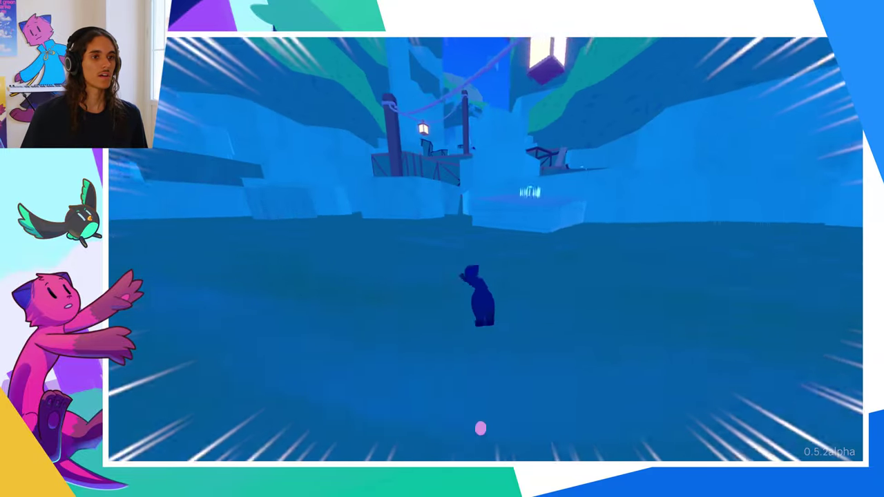
{"action": "key", "text": "space"}
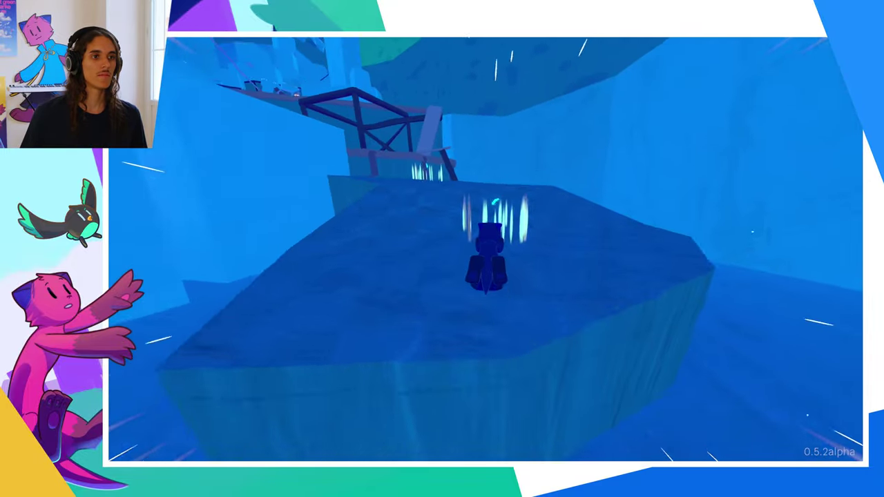
{"action": "key", "text": "space"}
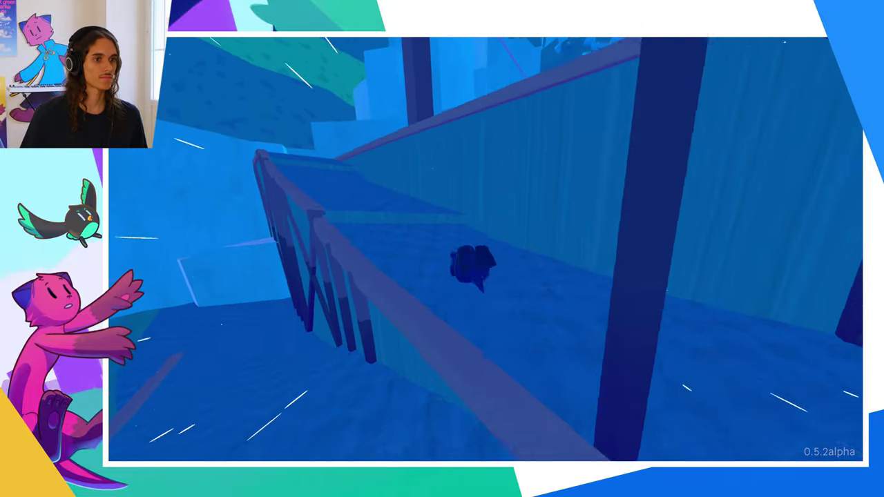
{"action": "key", "text": "space"}
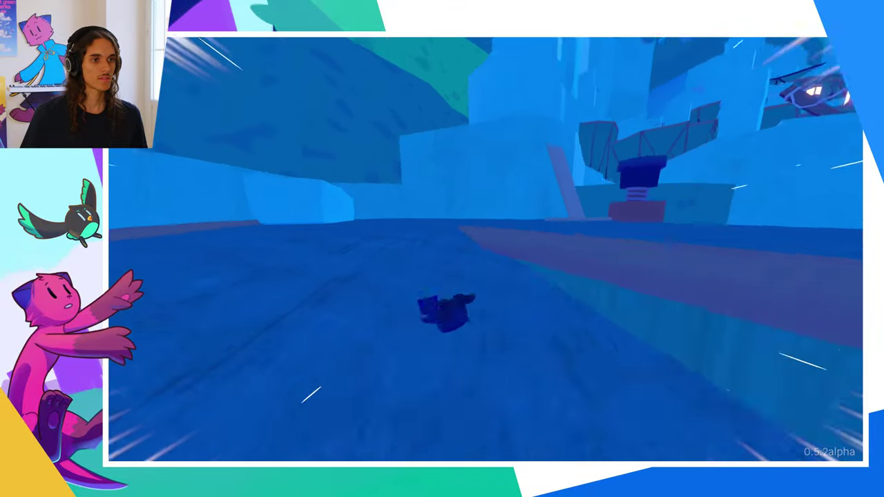
{"action": "key", "text": "space"}
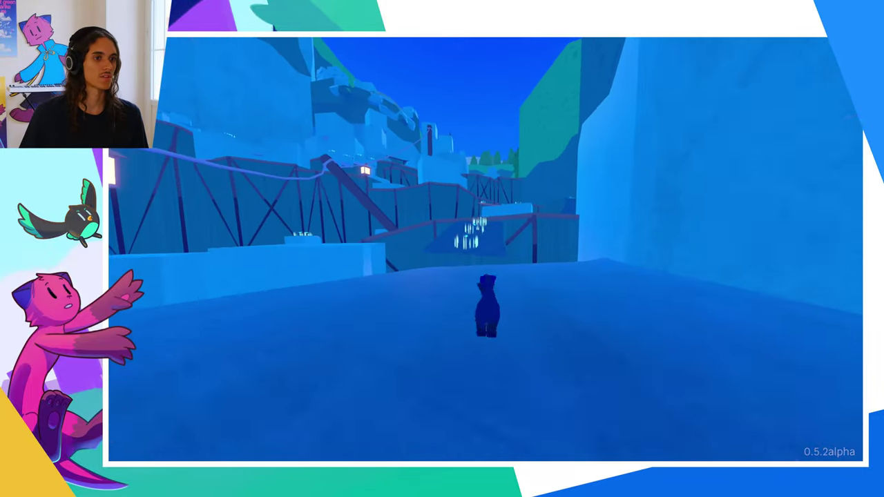
{"action": "key", "text": "space"}
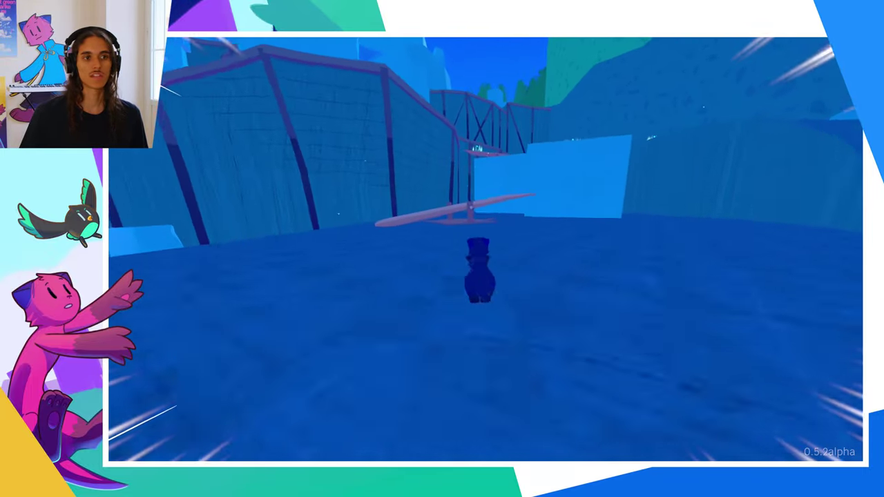
{"action": "key", "text": "w"}
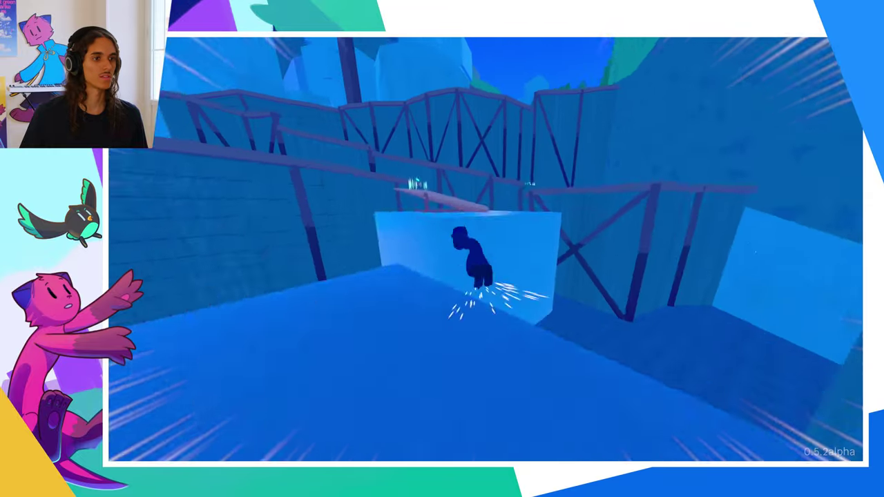
{"action": "key", "text": "w"}
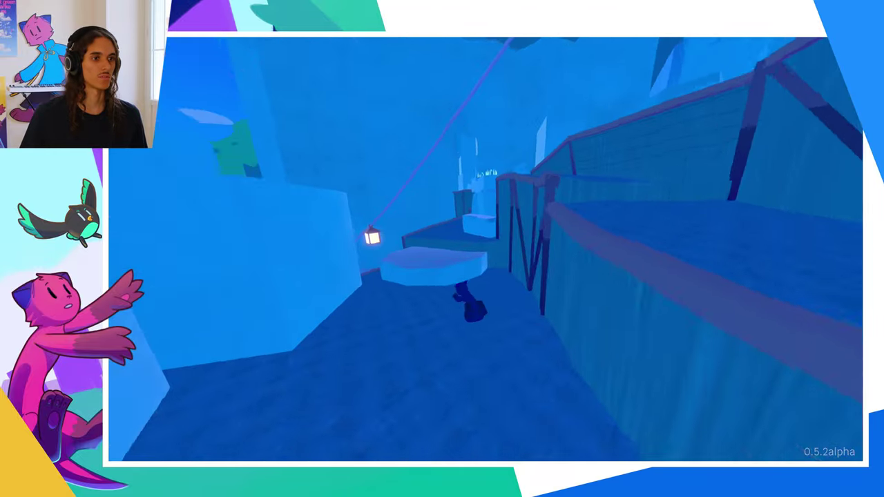
{"action": "key", "text": "w"}
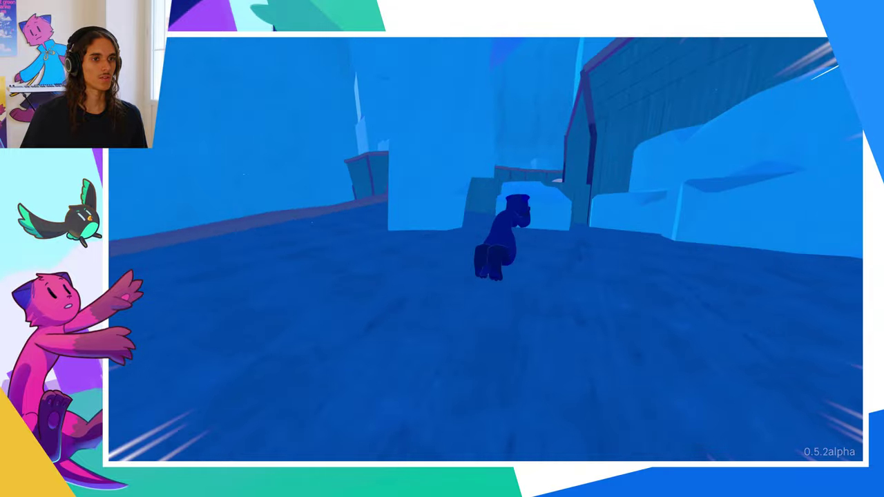
{"action": "key", "text": "w"}
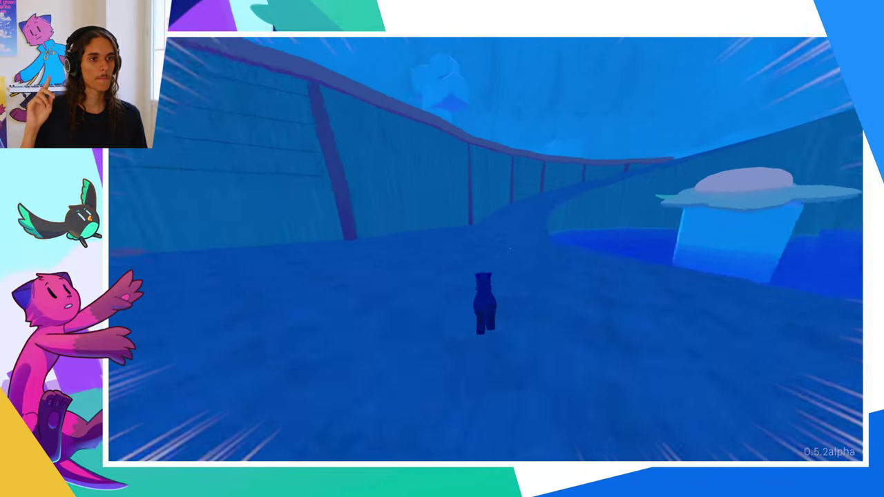
{"action": "key", "text": "w"}
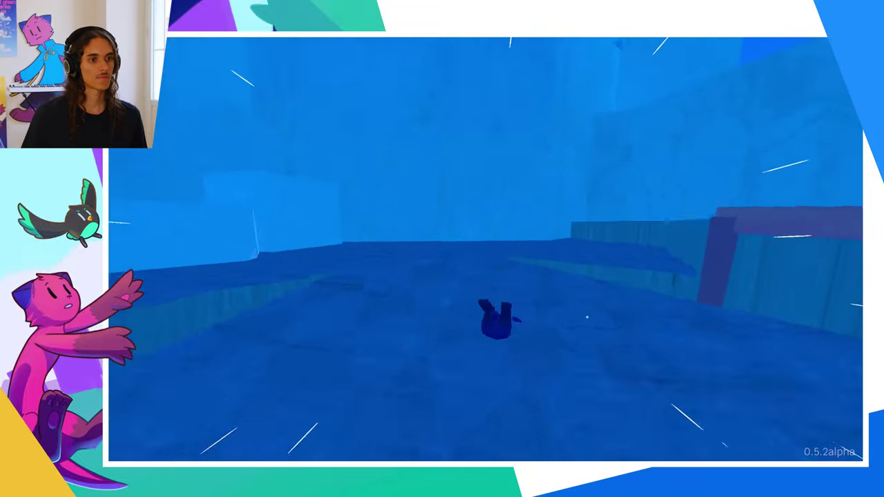
{"action": "key", "text": "w"}
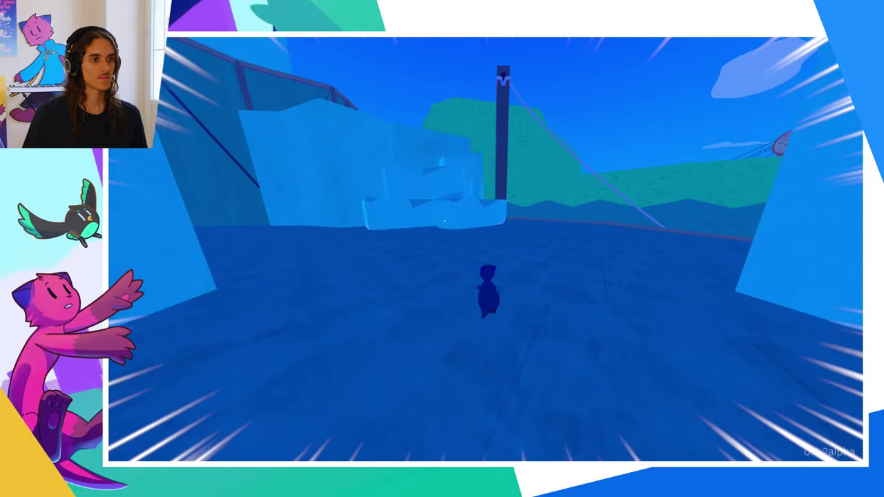
{"action": "key", "text": "w"}
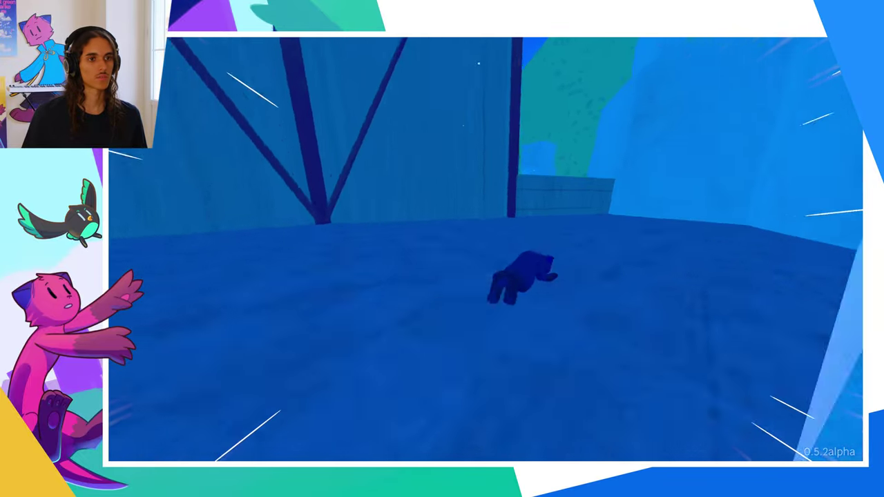
{"action": "key", "text": "w"}
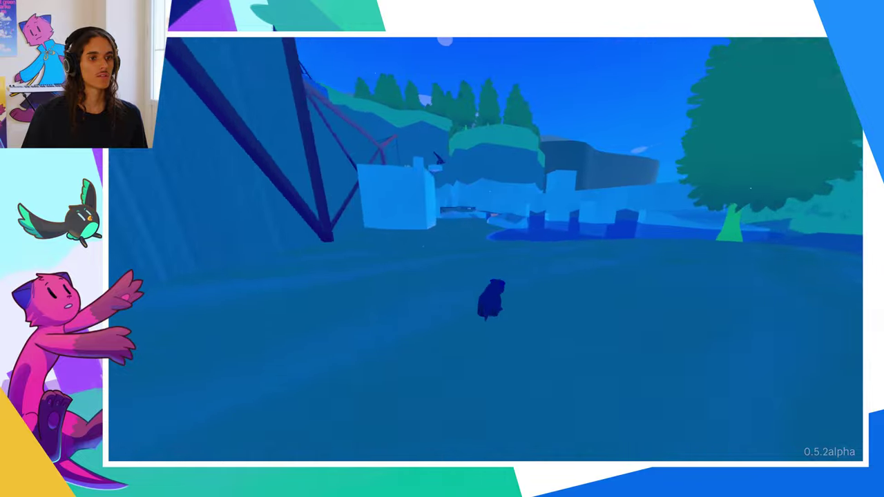
{"action": "key", "text": "w"}
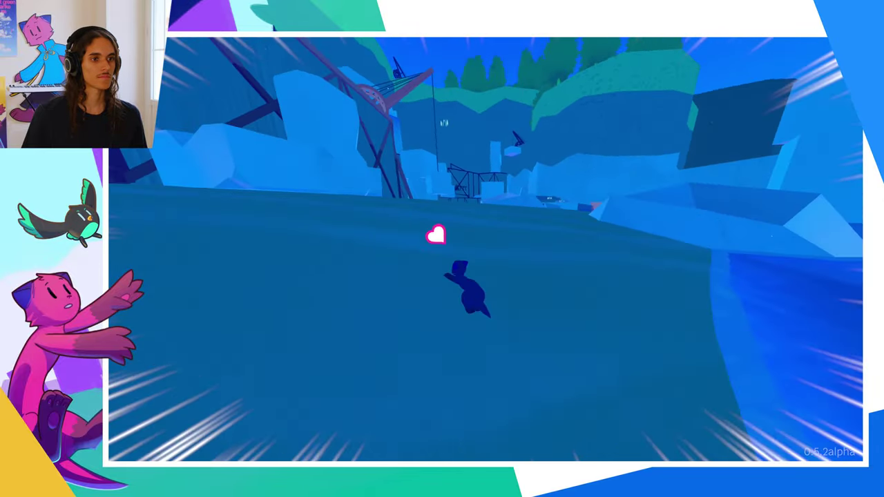
{"action": "key", "text": "w"}
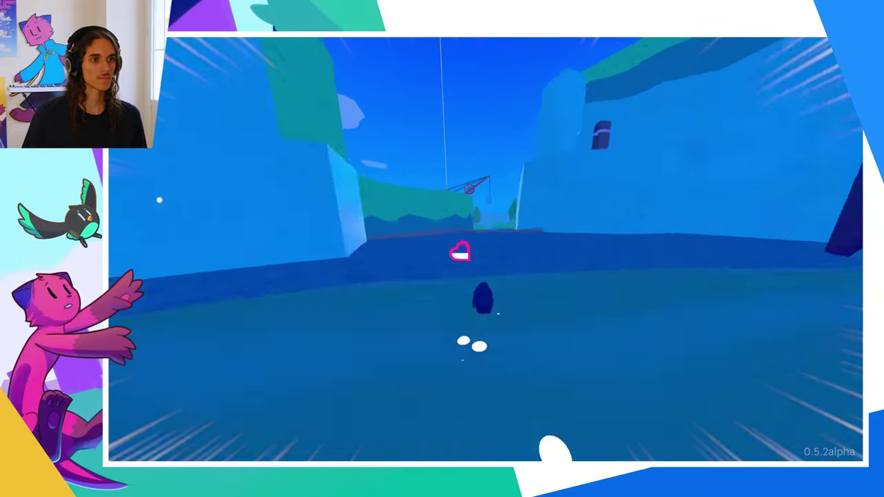
{"action": "key", "text": "w"}
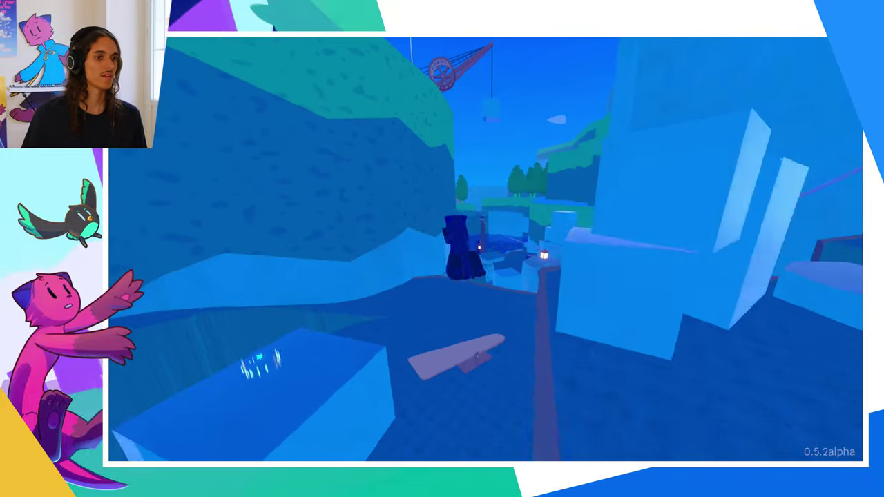
{"action": "key", "text": "w"}
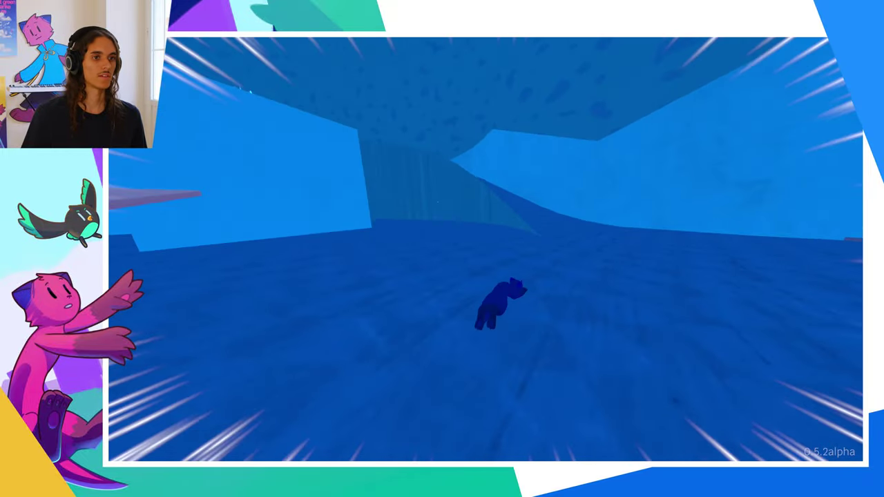
{"action": "key", "text": "w"}
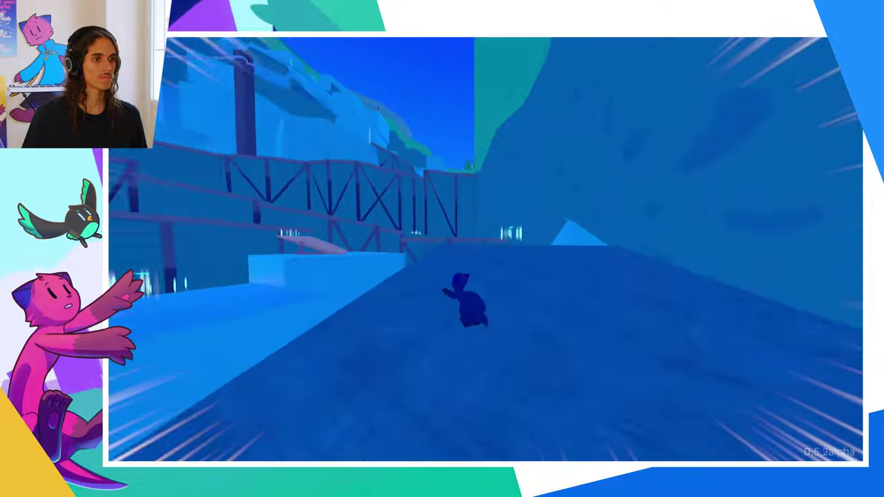
{"action": "key", "text": "space"}
{"action": "key", "text": "space"}
{"action": "key", "text": "w"}
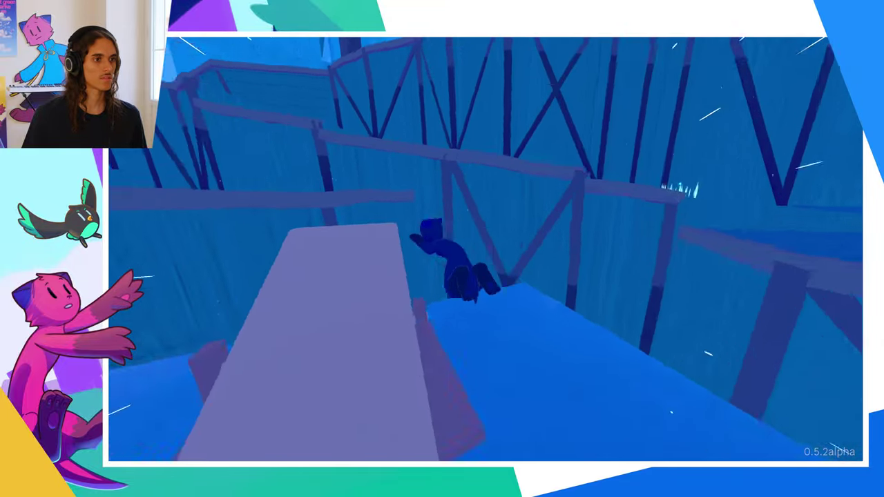
{"action": "key", "text": "w"}
{"action": "key", "text": "space"}
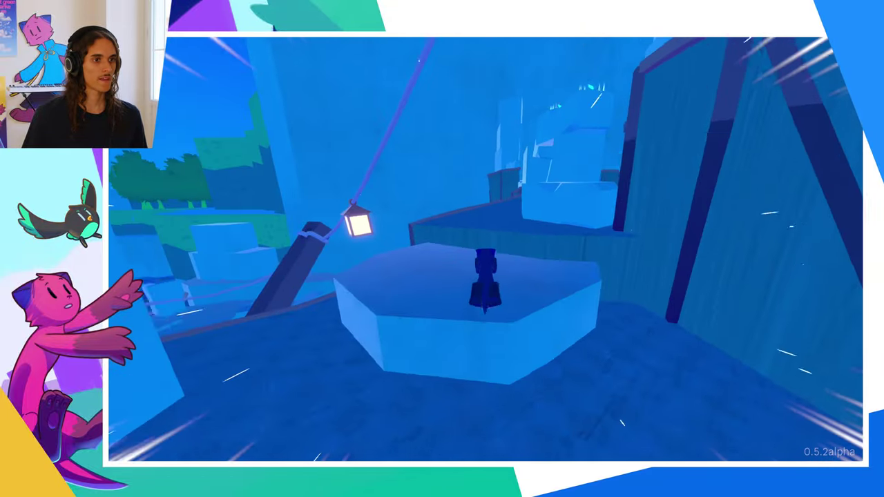
{"action": "key", "text": "space"}
{"action": "key", "text": "d"}
{"action": "key", "text": "w"}
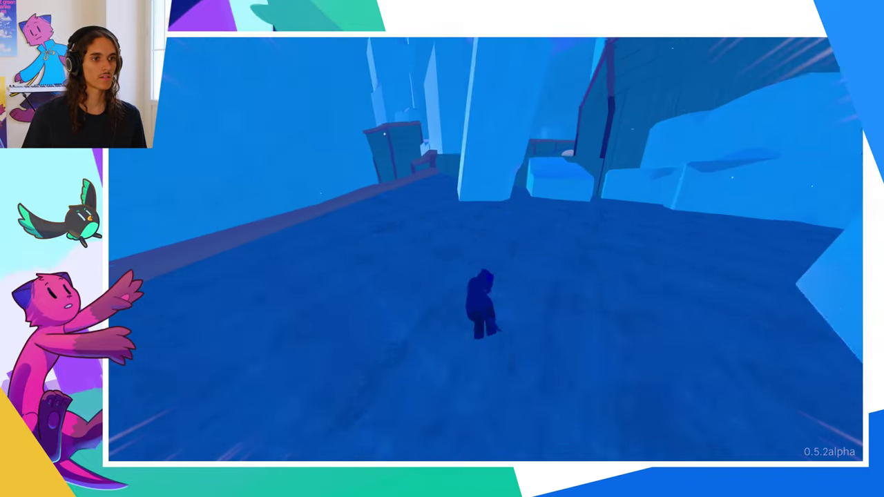
{"action": "key", "text": "w"}
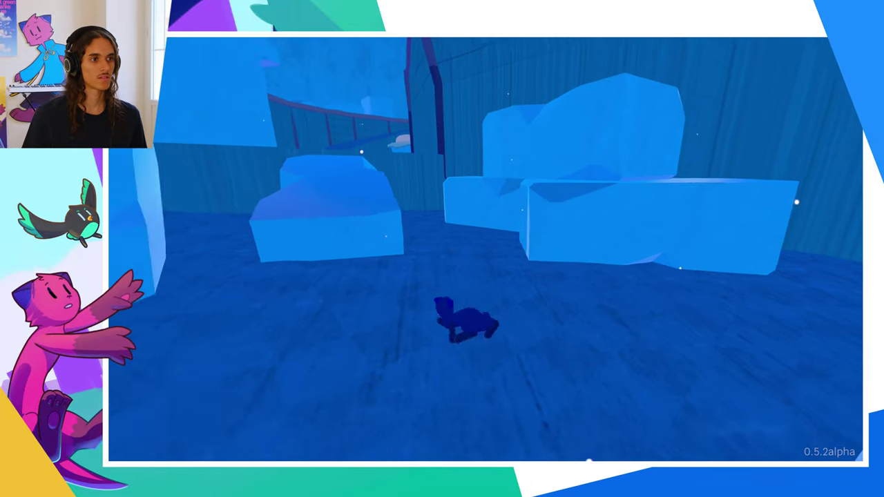
{"action": "key", "text": "w"}
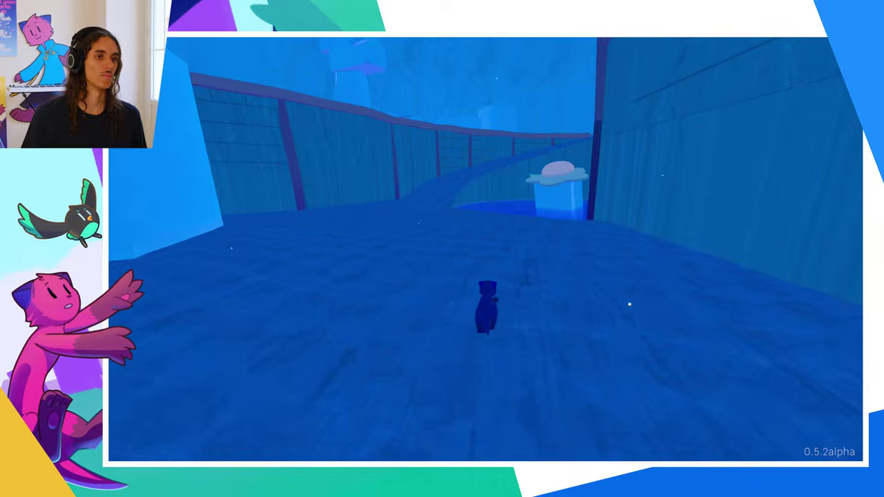
{"action": "key", "text": "w"}
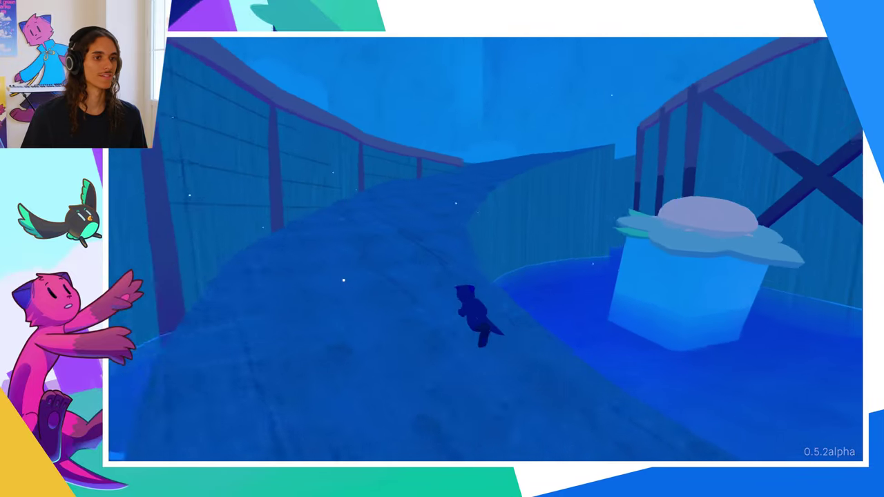
{"action": "key", "text": "w"}
{"action": "key", "text": "space"}
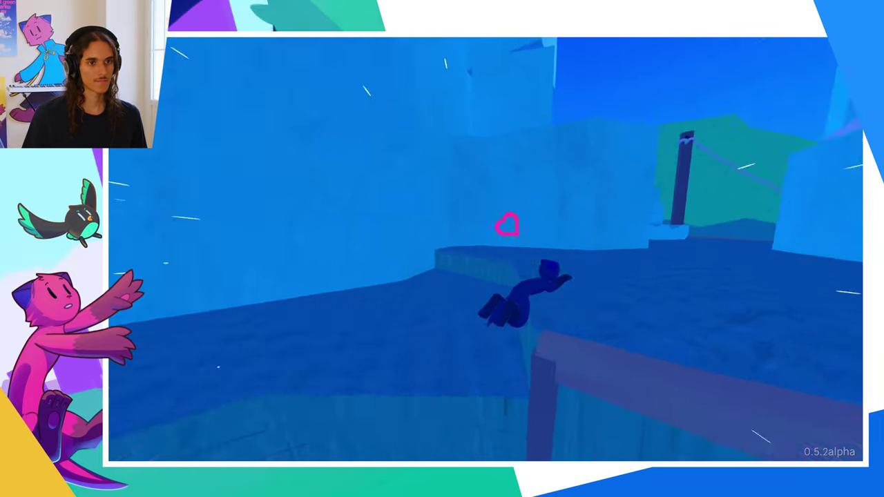
{"action": "key", "text": "w"}
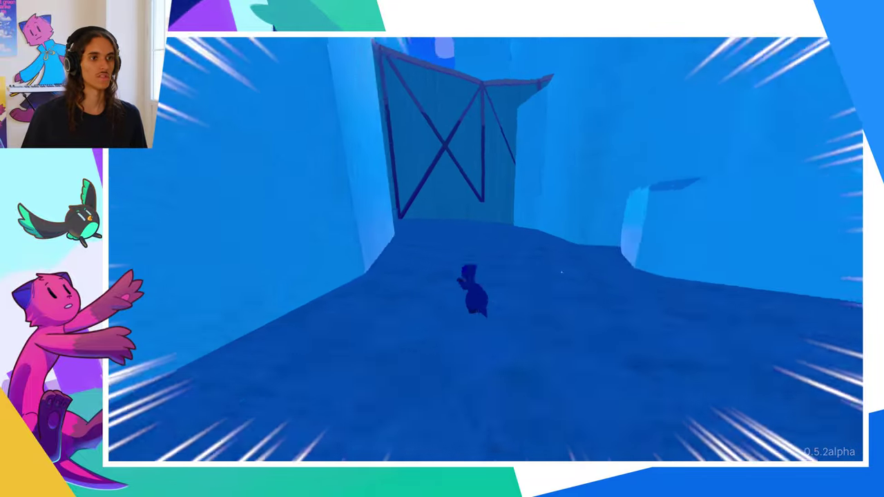
{"action": "key", "text": "space"}
{"action": "key", "text": "w"}
{"action": "key", "text": "space"}
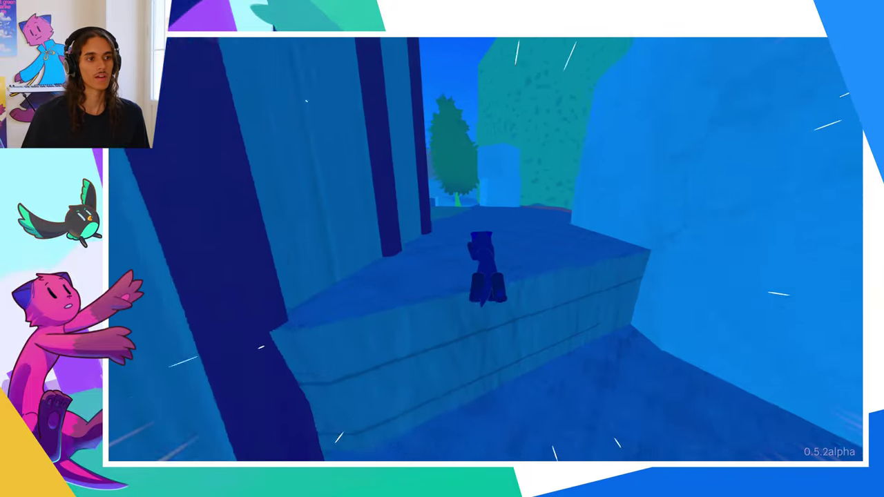
{"action": "key", "text": "w"}
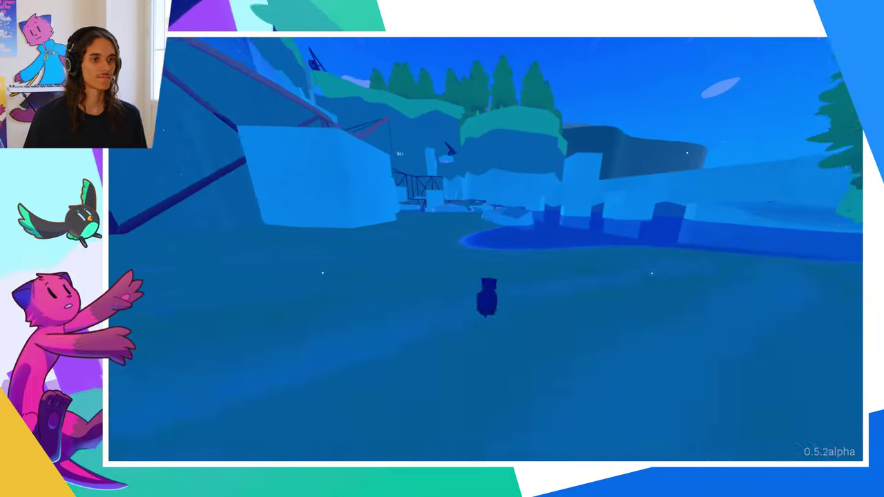
{"action": "key", "text": "w"}
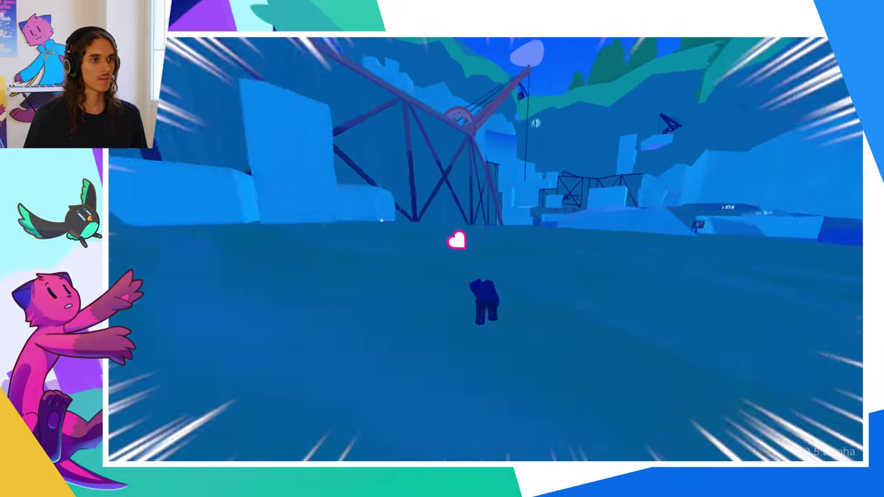
{"action": "key", "text": "w"}
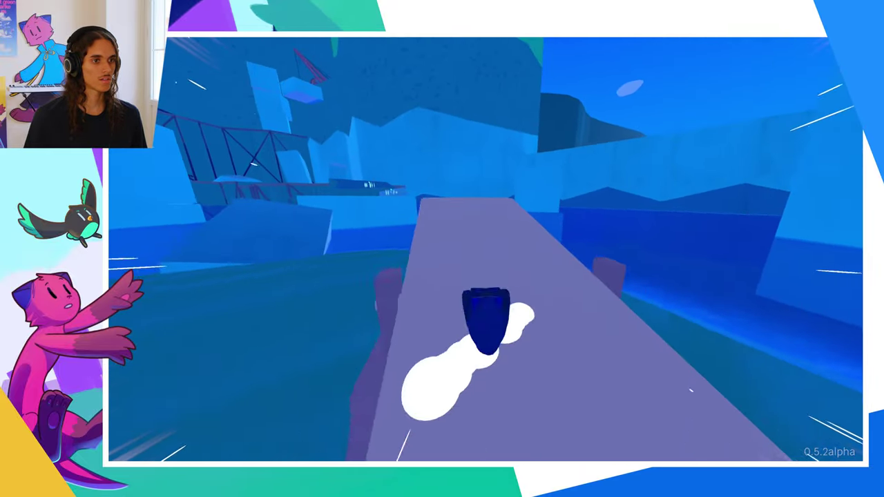
{"action": "key", "text": "space"}
{"action": "key", "text": "w"}
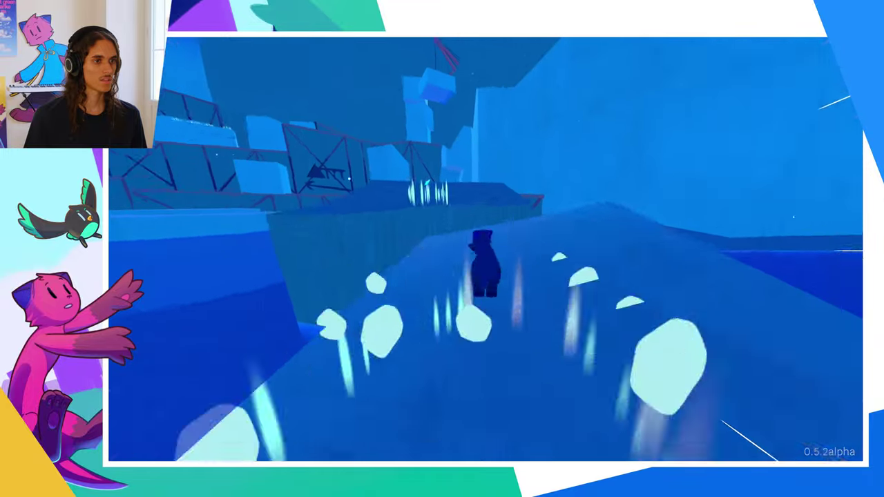
{"action": "key", "text": "space"}
{"action": "key", "text": "w"}
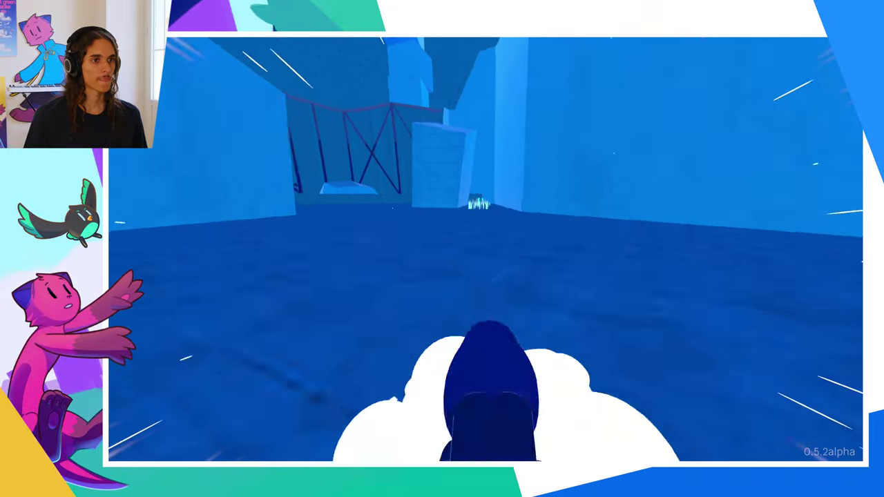
{"action": "key", "text": "w"}
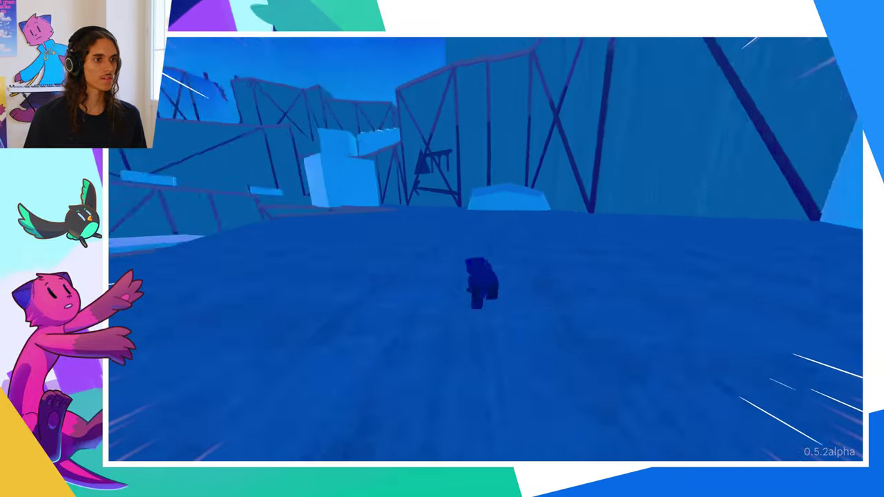
{"action": "key", "text": "w"}
{"action": "key", "text": "space"}
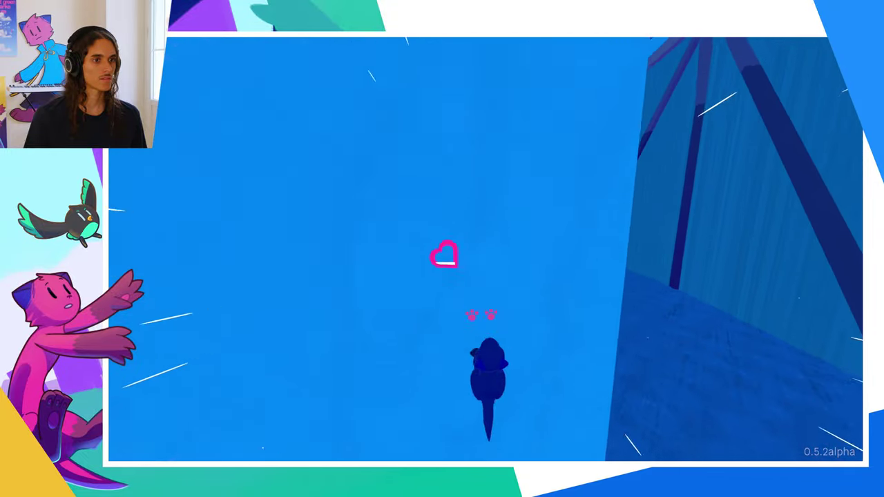
{"action": "key", "text": "space"}
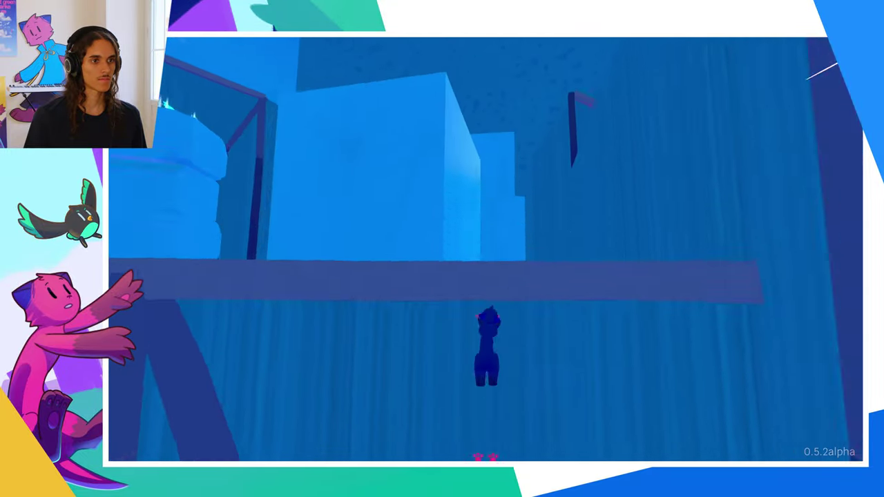
{"action": "key", "text": "w"}
{"action": "key", "text": "space"}
{"action": "key", "text": "space"}
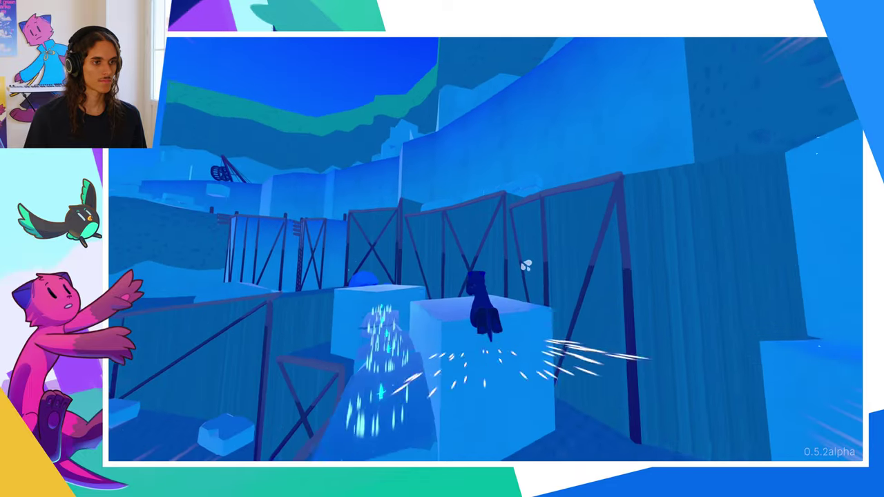
{"action": "key", "text": "w"}
{"action": "key", "text": "space"}
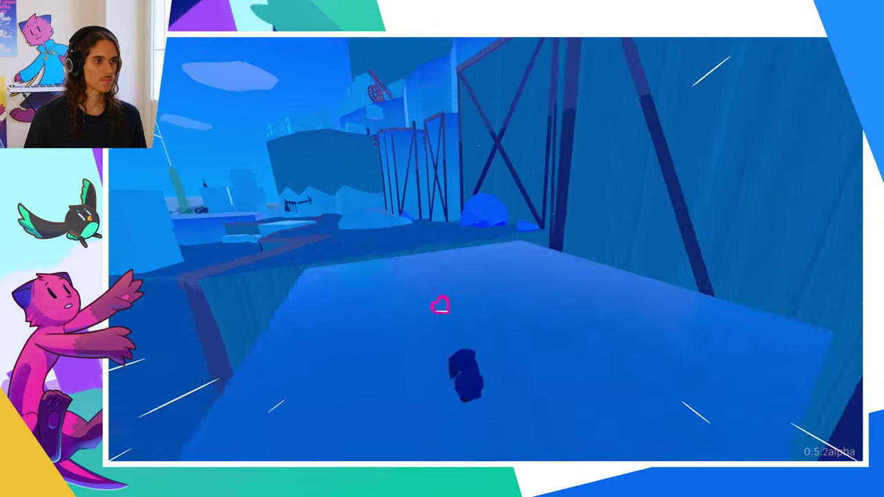
{"action": "key", "text": "w"}
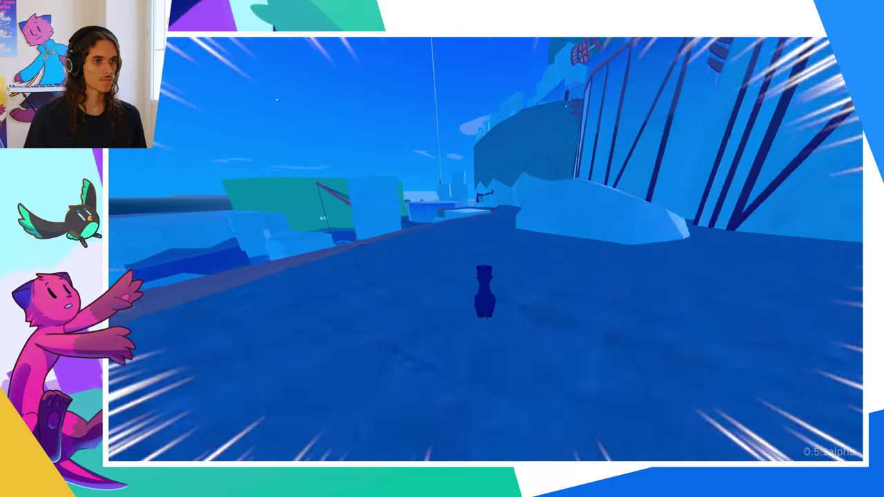
{"action": "key", "text": "w"}
{"action": "key", "text": "space"}
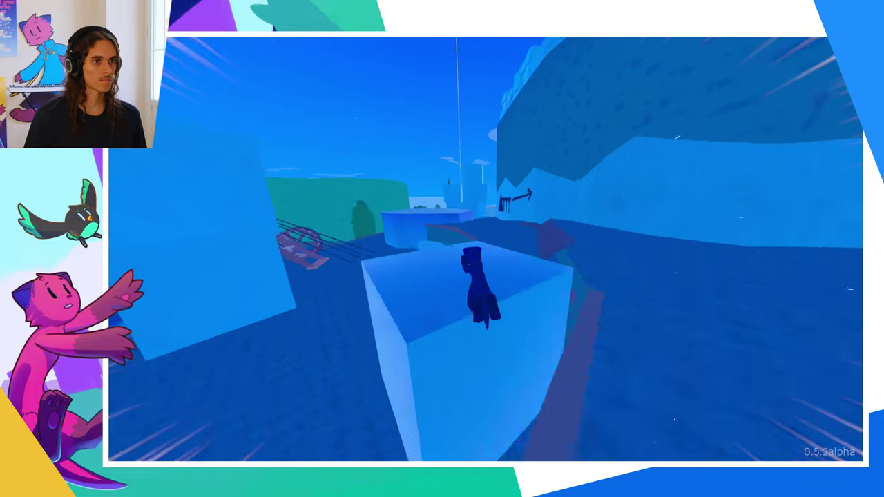
{"action": "key", "text": "w"}
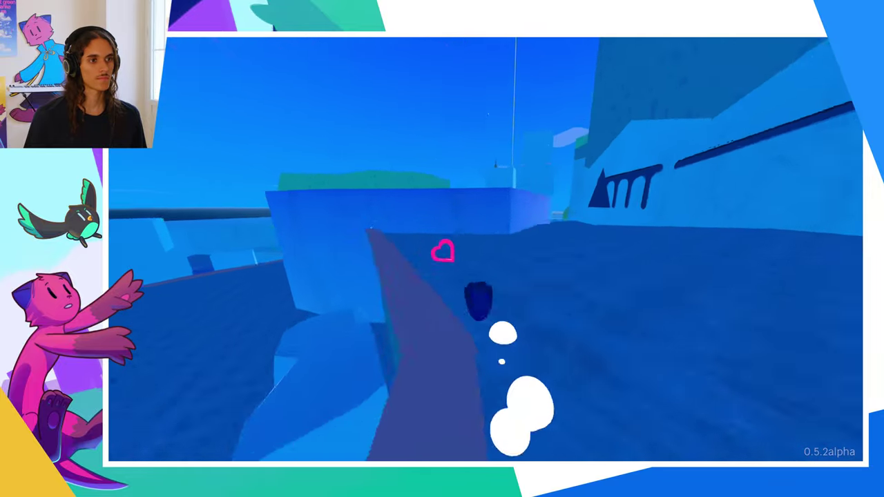
{"action": "key", "text": "w"}
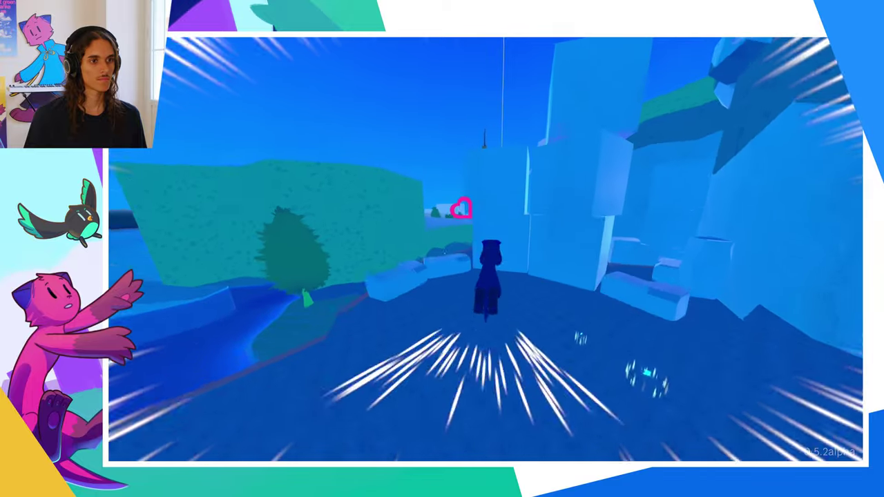
{"action": "key", "text": "w"}
{"action": "key", "text": "space"}
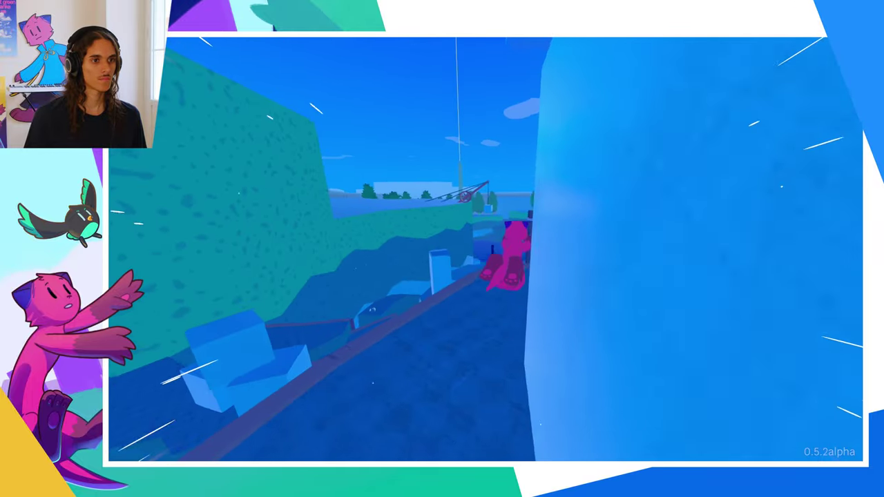
{"action": "key", "text": "w"}
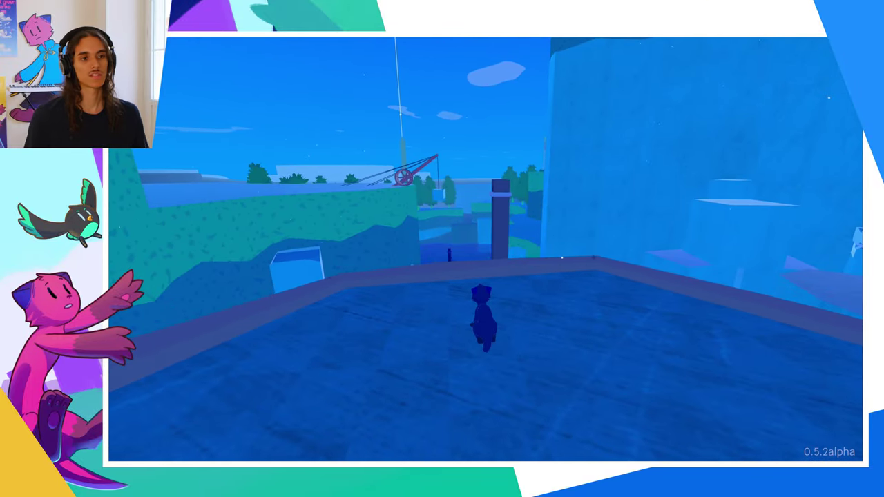
{"action": "key", "text": "w"}
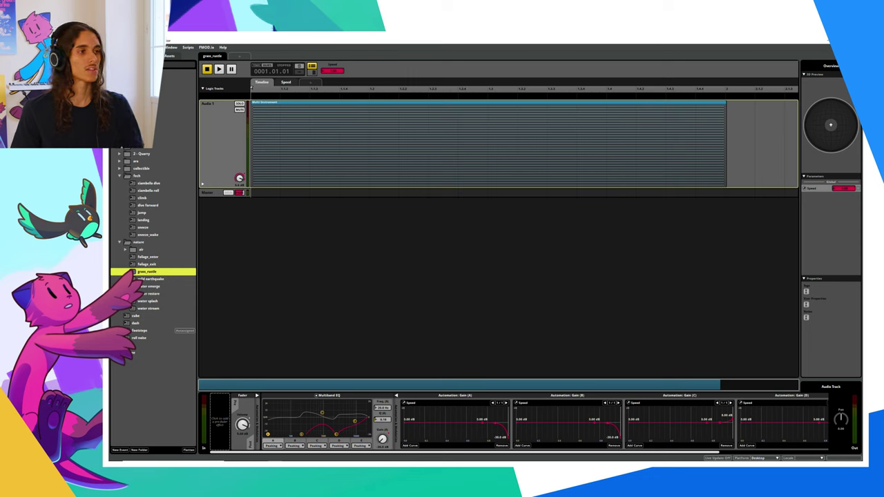
Play the grass_rustle event several times in a row in FMOD Studio to hear its randomized variations, and stop playback.
{"action": "left_click", "coordinate": [218, 70]}
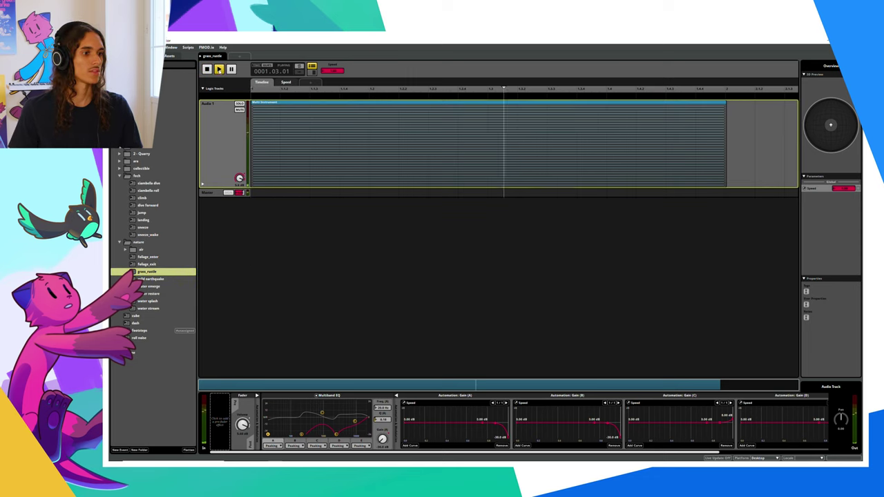
{"action": "left_click", "coordinate": [218, 69]}
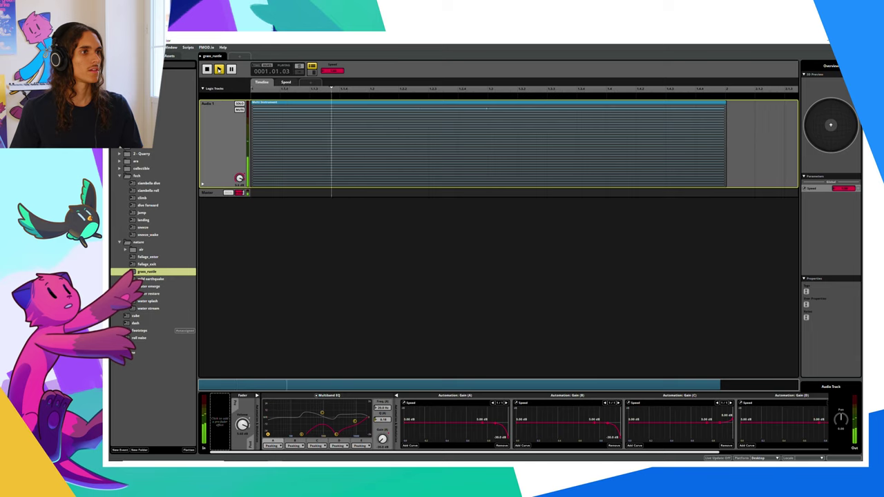
{"action": "left_click", "coordinate": [219, 70]}
{"action": "left_click", "coordinate": [218, 70]}
{"action": "left_click", "coordinate": [219, 69]}
{"action": "left_click", "coordinate": [218, 70]}
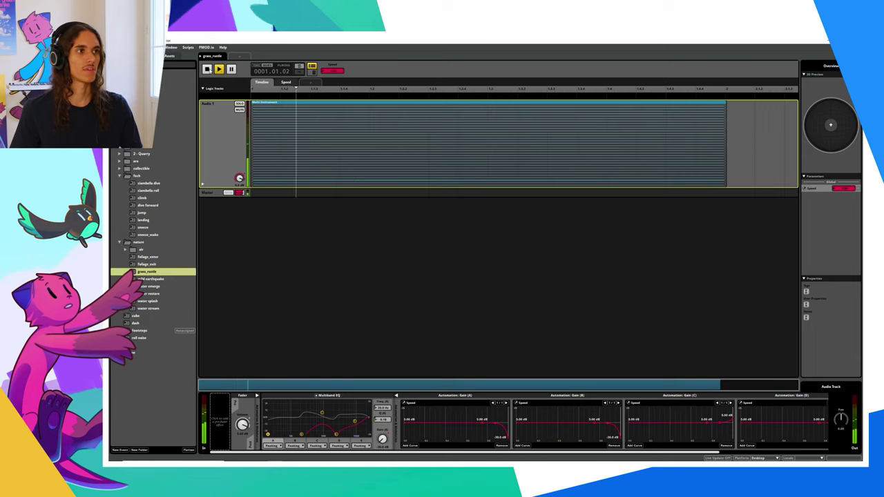
{"action": "key", "text": "space"}
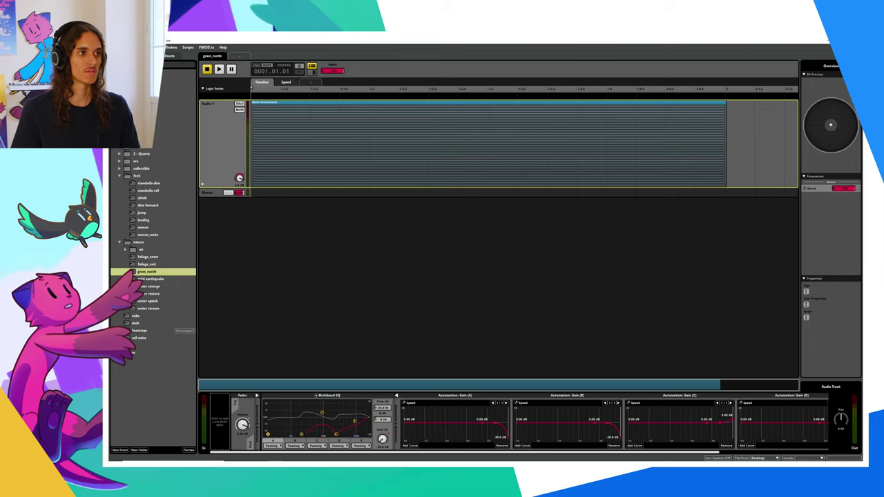
Audition the grass_rustle event at a reduced Speed, raise the Speed parameter to its maximum, and audition it again.
{"action": "left_click", "coordinate": [218, 69]}
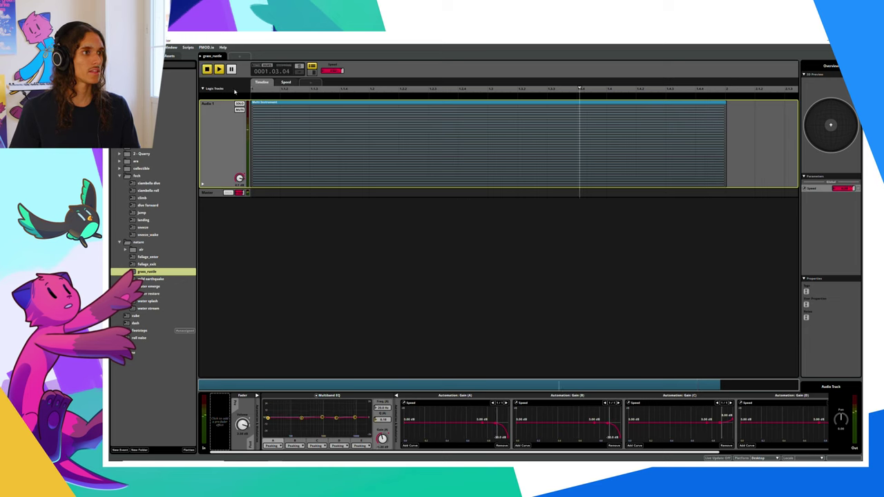
{"action": "key", "text": "space"}
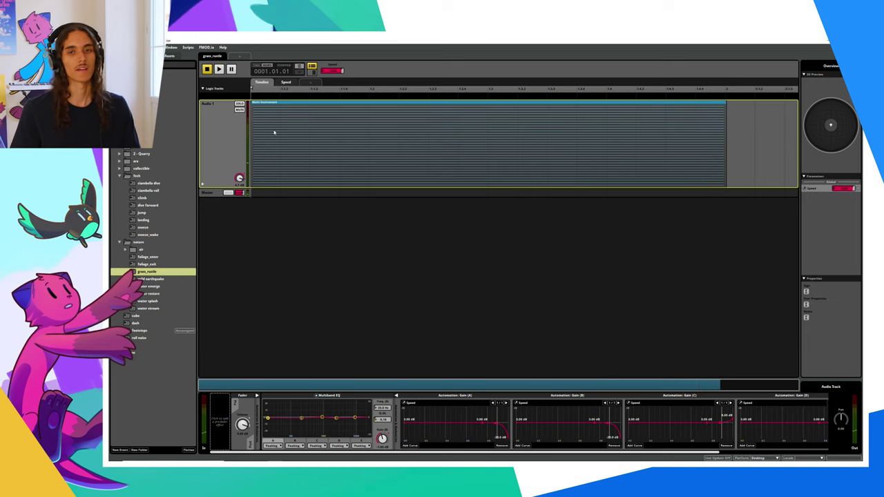
{"action": "left_click_drag", "start_coordinate": [334, 71], "coordinate": [345, 71]}
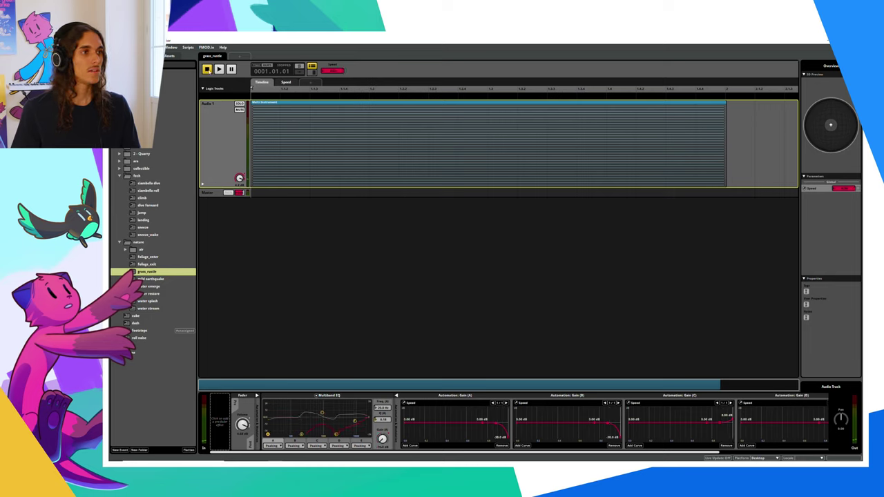
{"action": "left_click", "coordinate": [220, 70]}
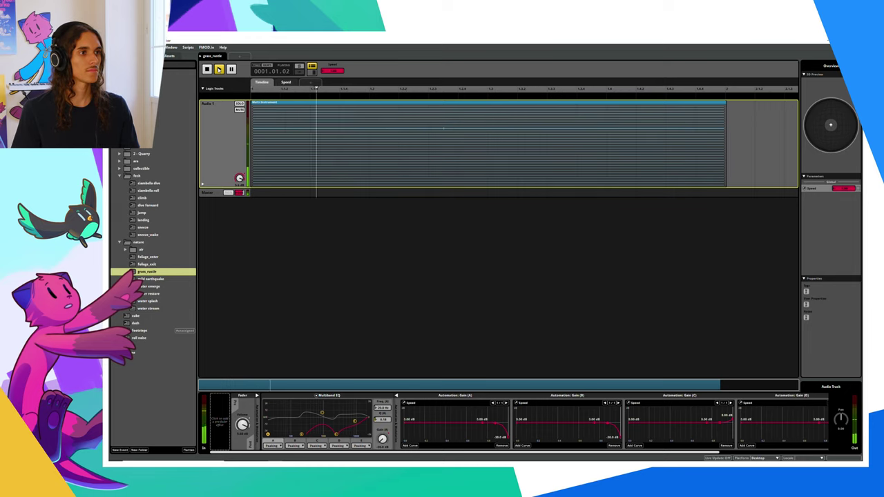
{"action": "key", "text": "space"}
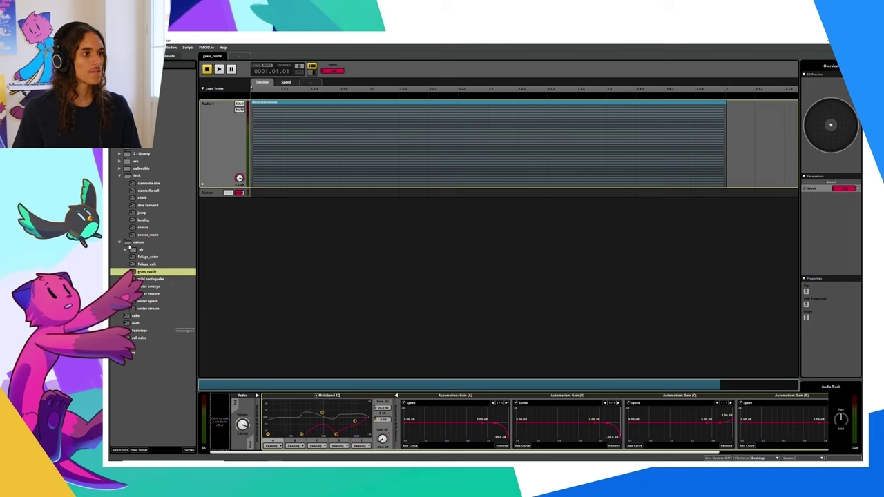
Expand the air folder inside nature, open the climb event in the character's folder, and play it.
{"action": "double_click", "coordinate": [131, 248]}
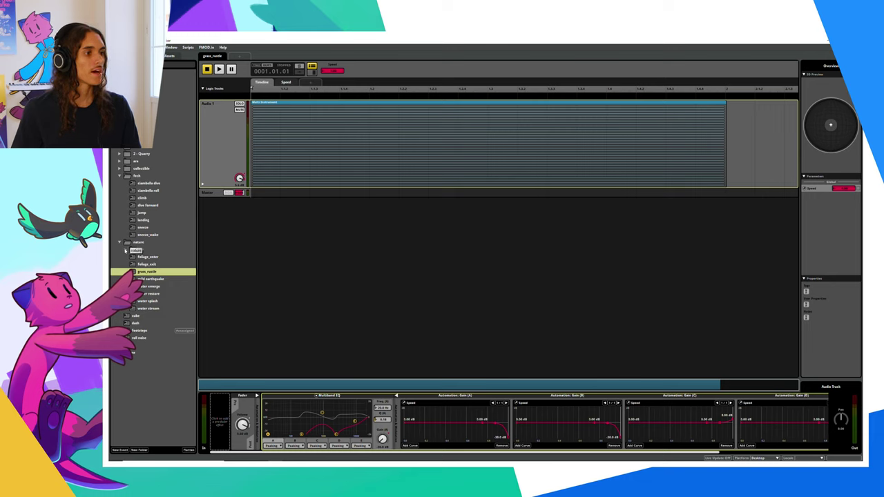
{"action": "left_click", "coordinate": [125, 250]}
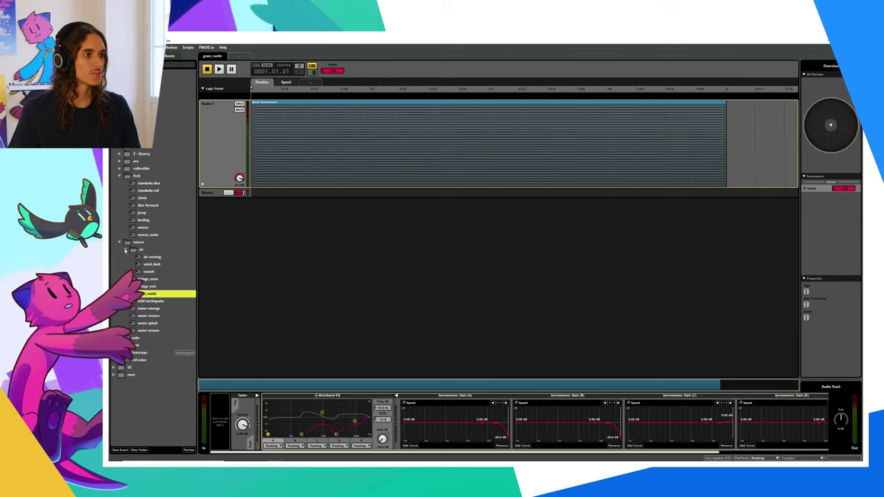
{"action": "left_click", "coordinate": [142, 197]}
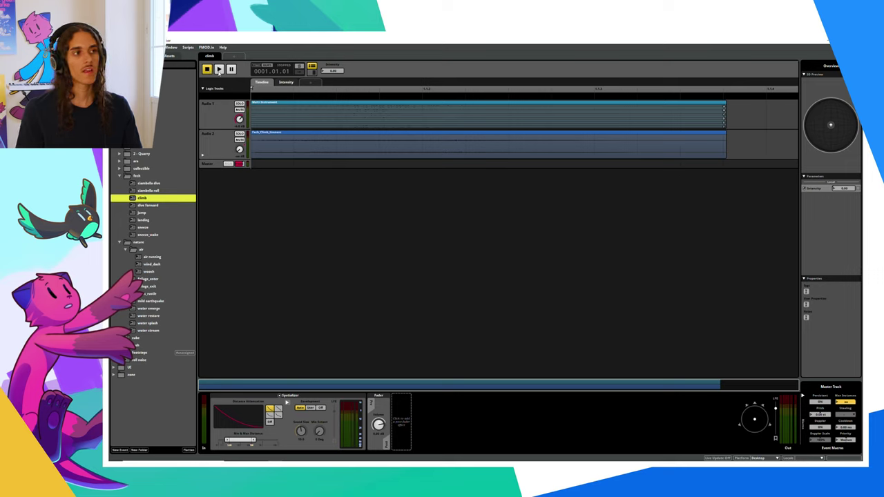
{"action": "left_click", "coordinate": [218, 69]}
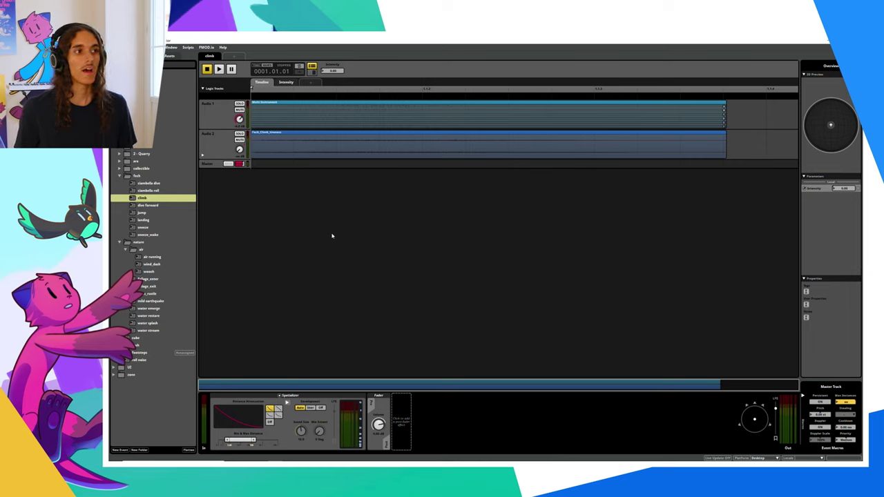
Mute the climb event's Audio 1 track and audition Audio 2 alone, including with a raised Intensity parameter.
{"action": "left_click", "coordinate": [239, 109]}
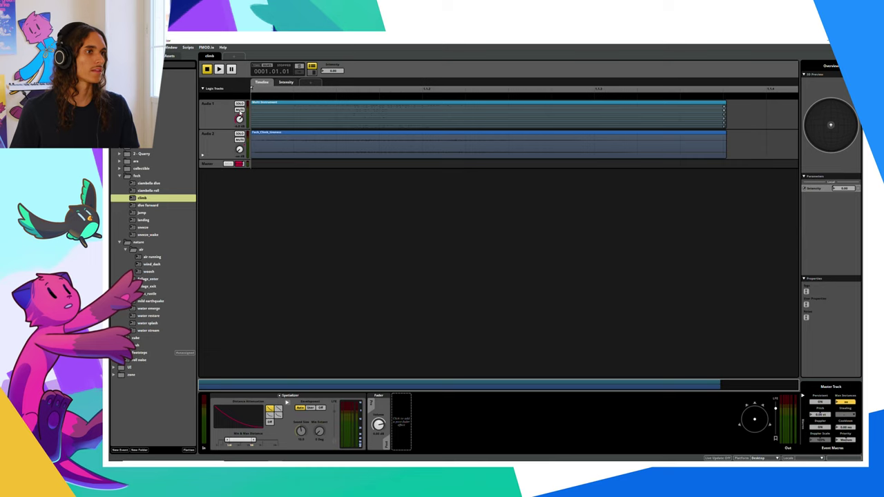
{"action": "left_click", "coordinate": [218, 69]}
{"action": "left_click", "coordinate": [206, 69]}
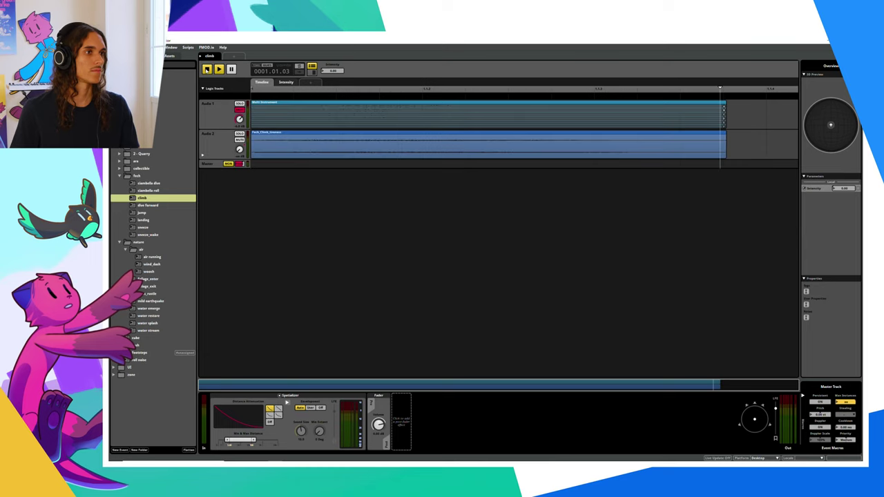
{"action": "left_click", "coordinate": [218, 69]}
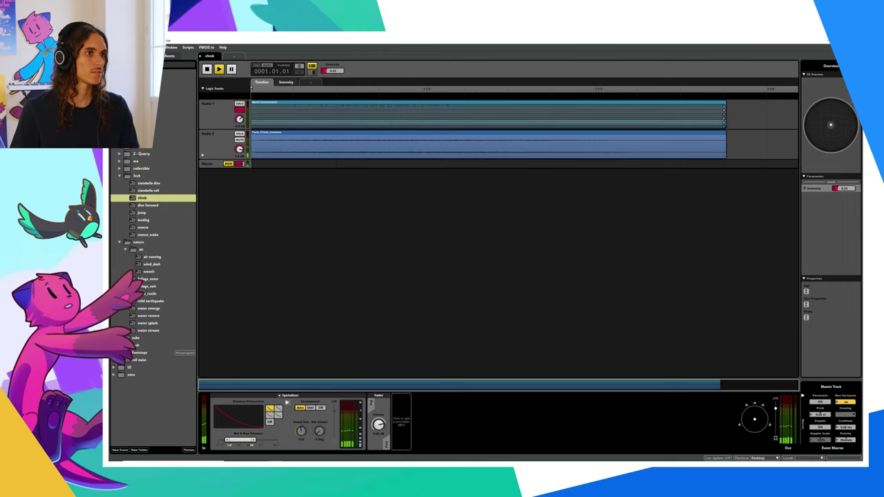
{"action": "key", "text": "space"}
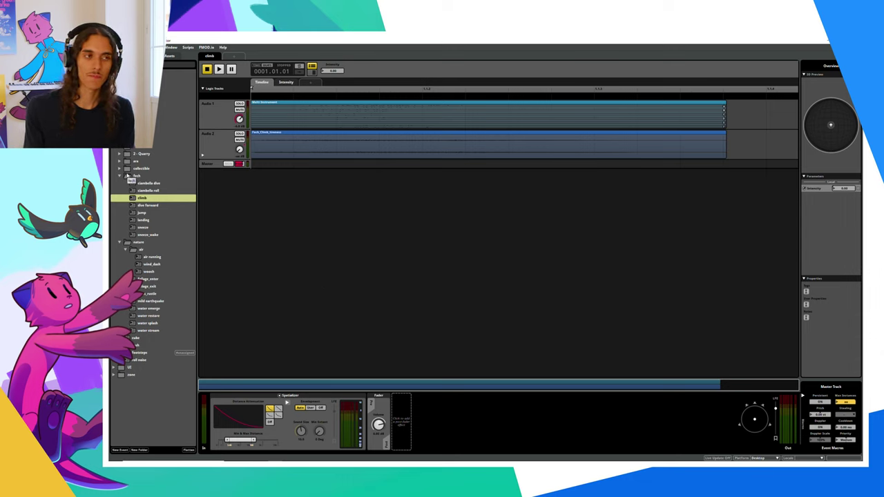
Collapse the character's event folder, open the woosh event in the air folder, play it, and stop playback.
{"action": "left_click", "coordinate": [118, 176]}
{"action": "left_click", "coordinate": [152, 374]}
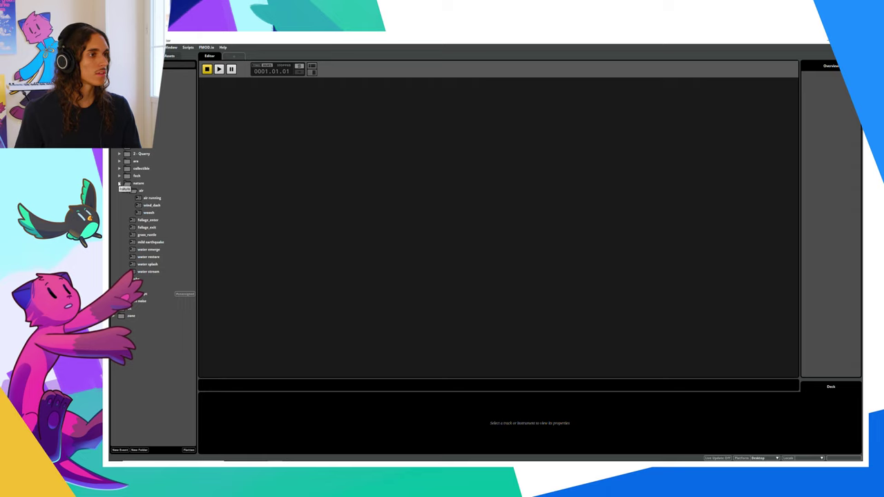
{"action": "left_click", "coordinate": [143, 212]}
{"action": "left_click", "coordinate": [220, 70]}
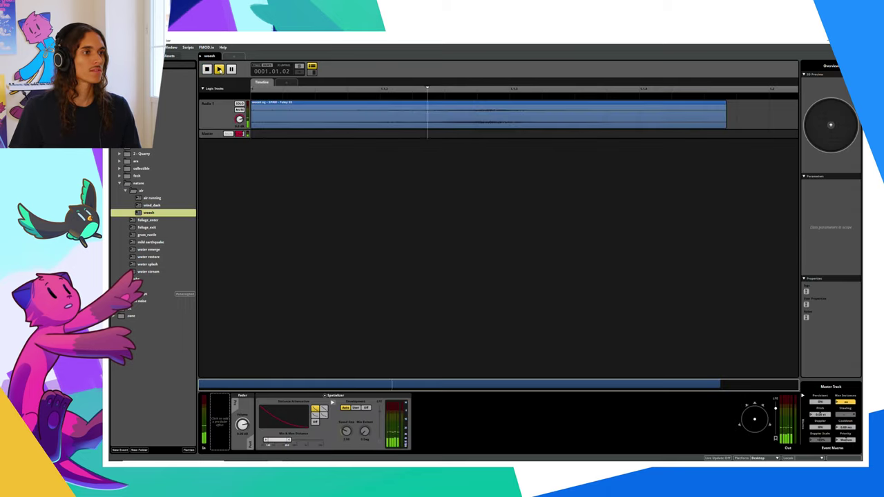
{"action": "left_click", "coordinate": [207, 72]}
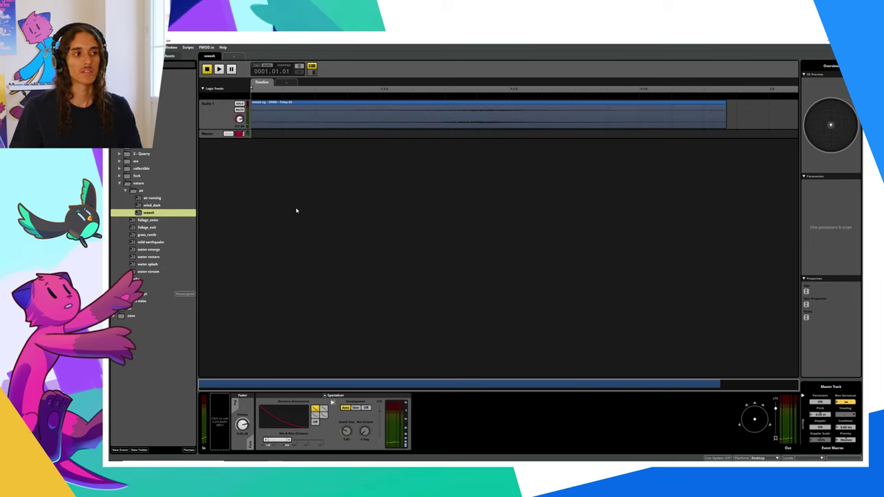
Open the wind_dash event in the air folder, play it, and stop playback.
{"action": "left_click", "coordinate": [158, 204]}
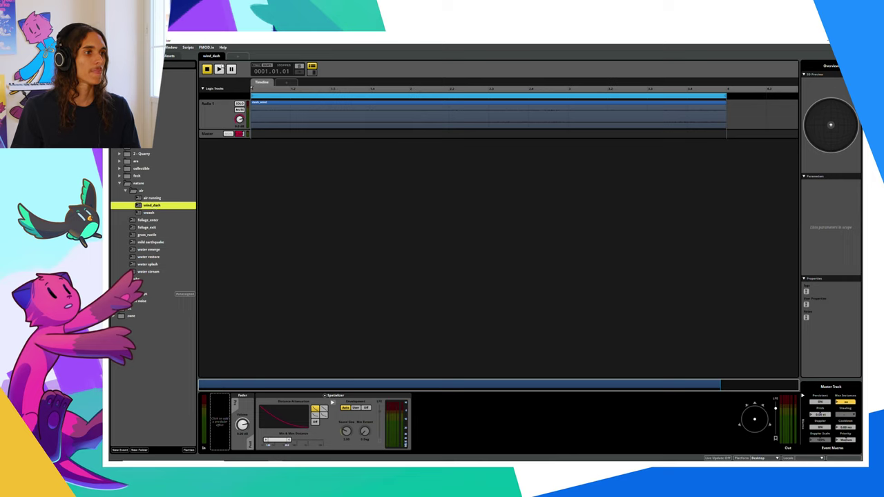
{"action": "left_click", "coordinate": [219, 69]}
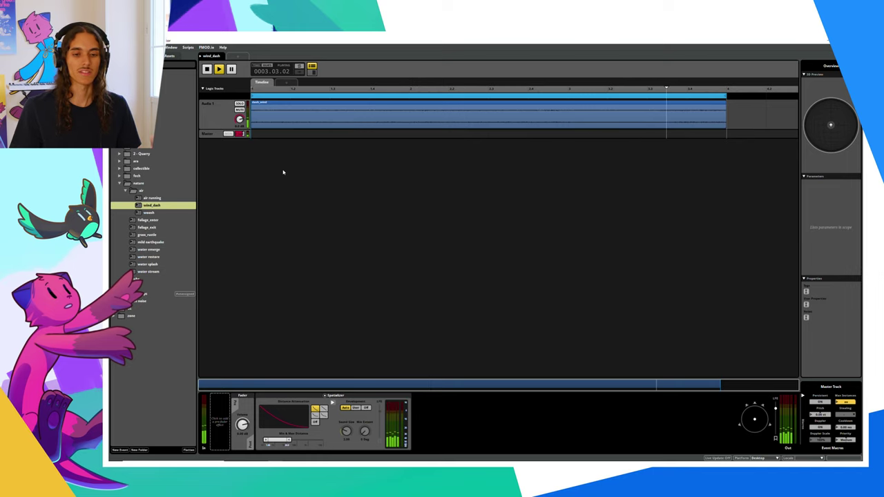
{"action": "left_click", "coordinate": [207, 69]}
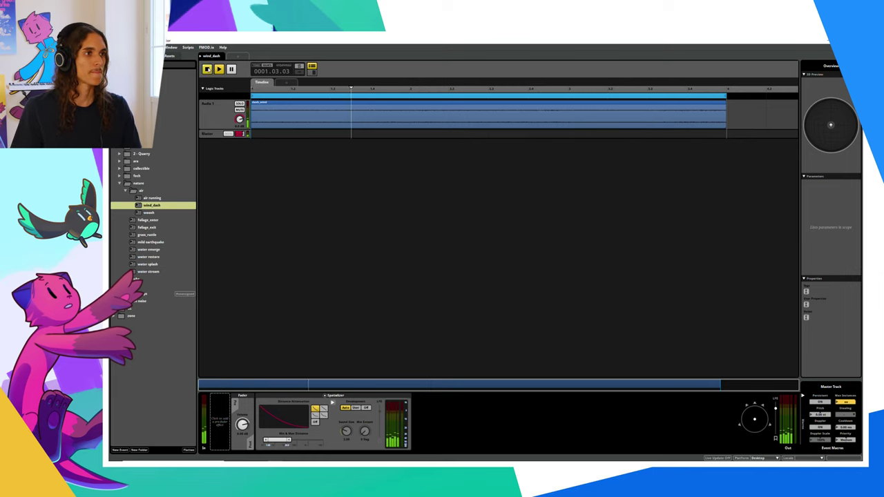
Open the air running event, play it and stop playback, and collapse the nature folder.
{"action": "left_click", "coordinate": [150, 198]}
{"action": "left_click", "coordinate": [218, 69]}
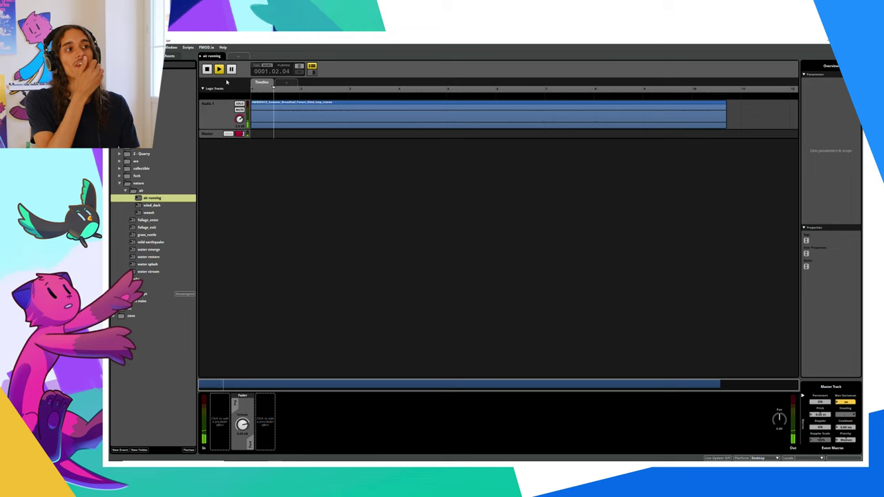
{"action": "key", "text": "space"}
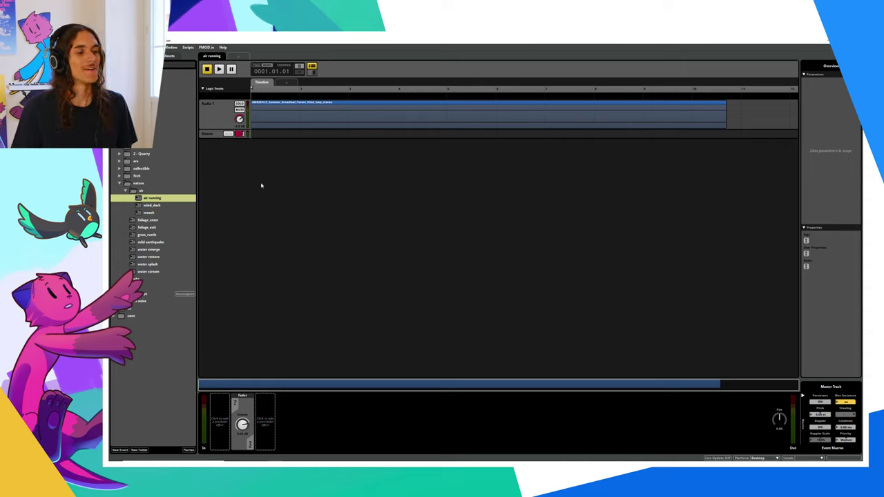
{"action": "left_click", "coordinate": [119, 183]}
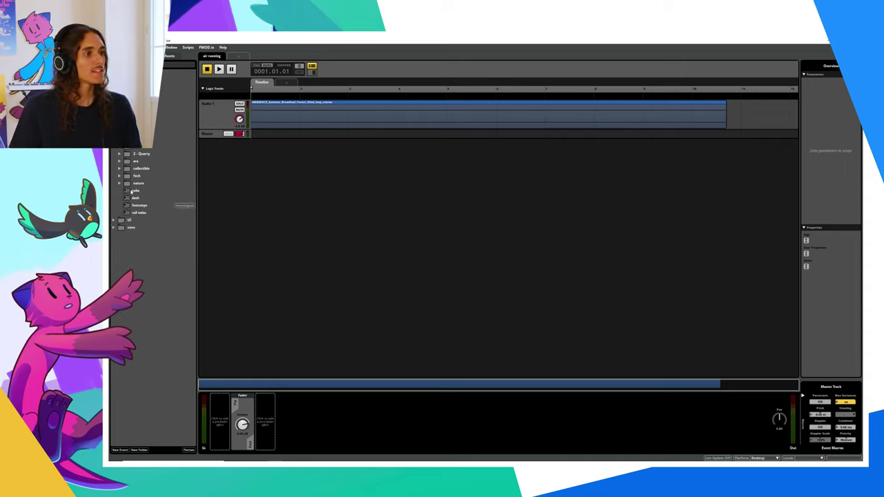
{"action": "left_click", "coordinate": [154, 297]}
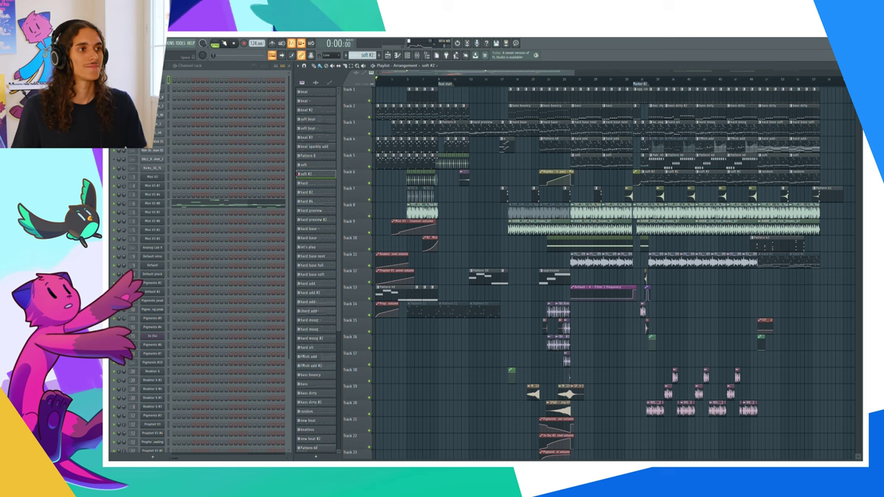
Play the song arrangement in the FL Studio playlist and examine its tracks from Marker #2 onward.
{"action": "key", "text": "space"}
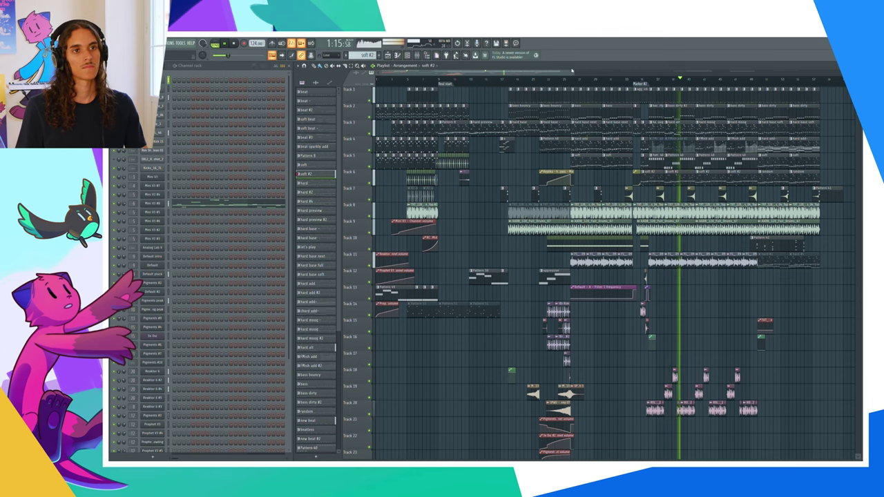
{"action": "scroll", "coordinate": [564, 82], "scroll_direction": "up", "scroll_amount": 2}
{"action": "left_click_drag", "start_coordinate": [515, 74], "coordinate": [553, 74]}
{"action": "scroll", "coordinate": [559, 72], "scroll_direction": "up", "scroll_amount": 2}
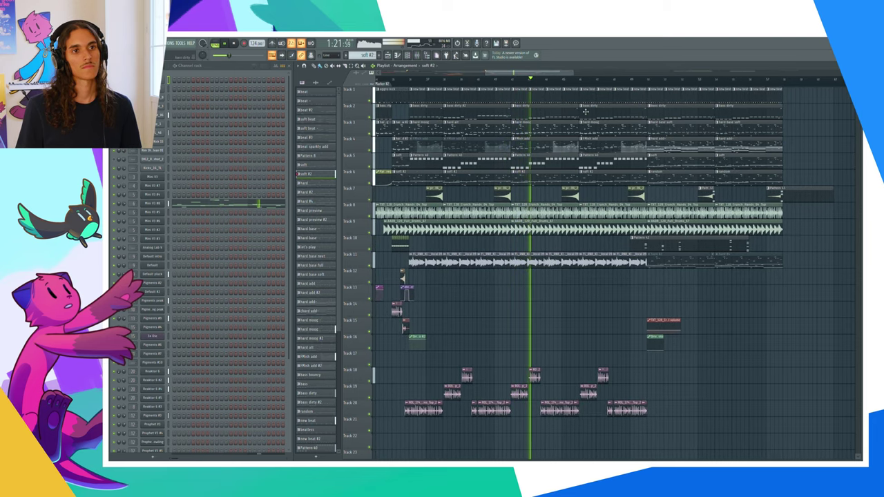